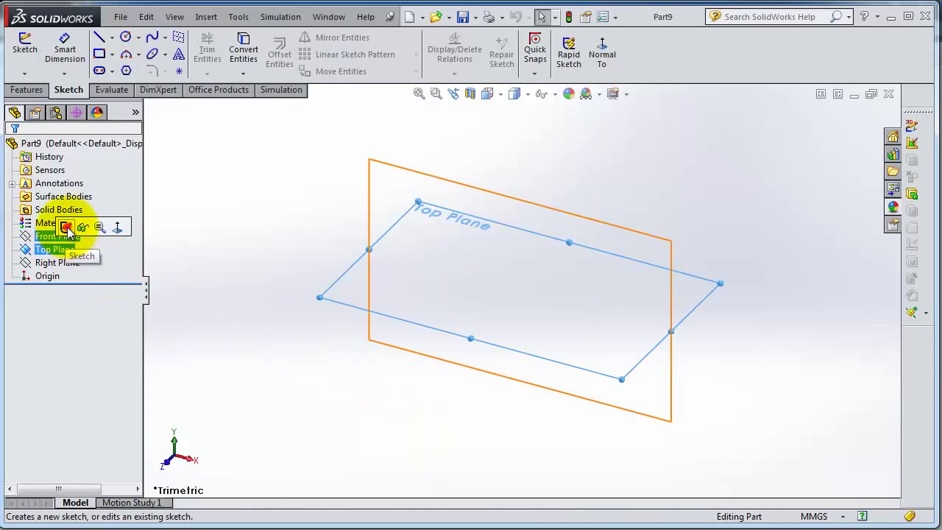
Start a sketch on the Top Plane and draw a corner rectangle about 117 × 71 mm from the origin.
left_click(66, 229)
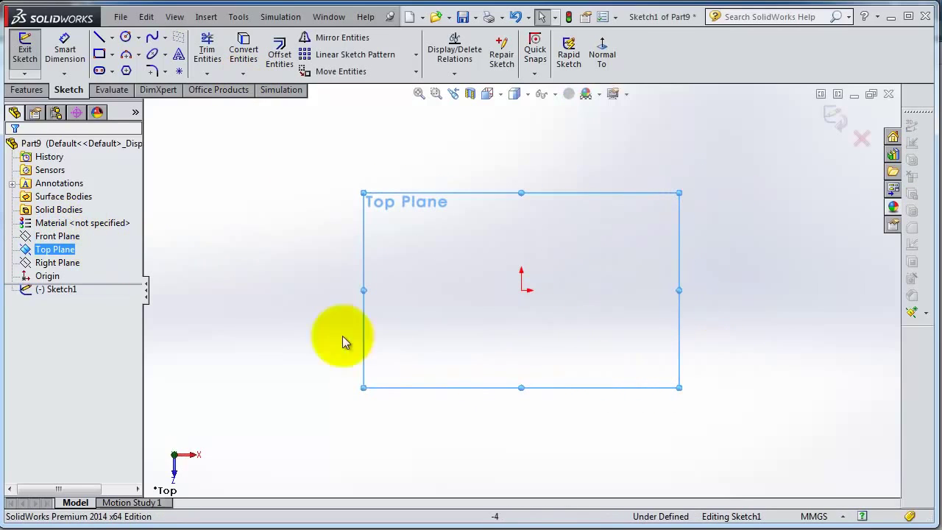
left_click(112, 54)
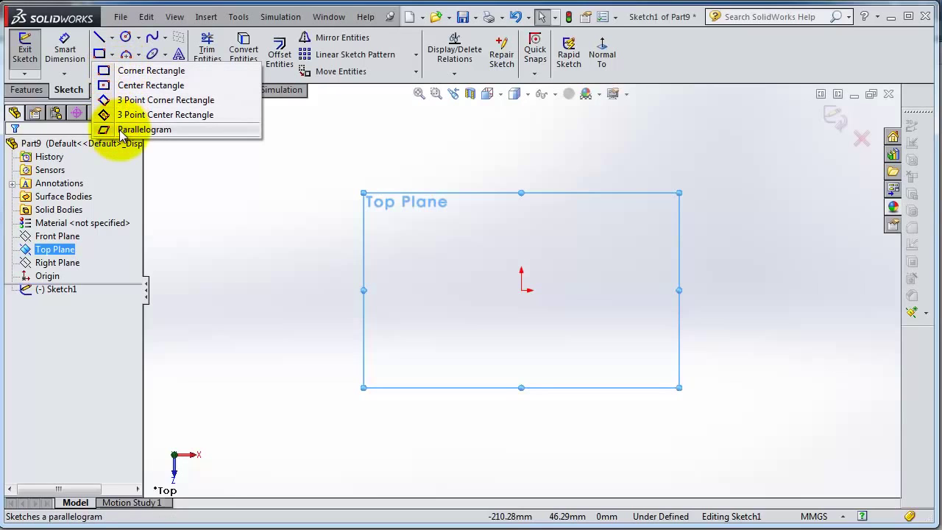
left_click(147, 71)
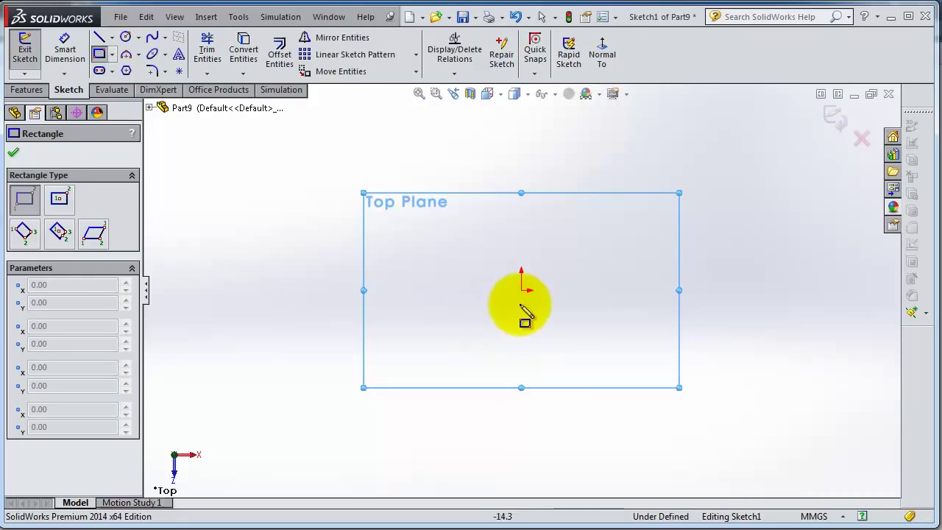
scroll(632, 269, "up", 1)
scroll(620, 250, "down", 2)
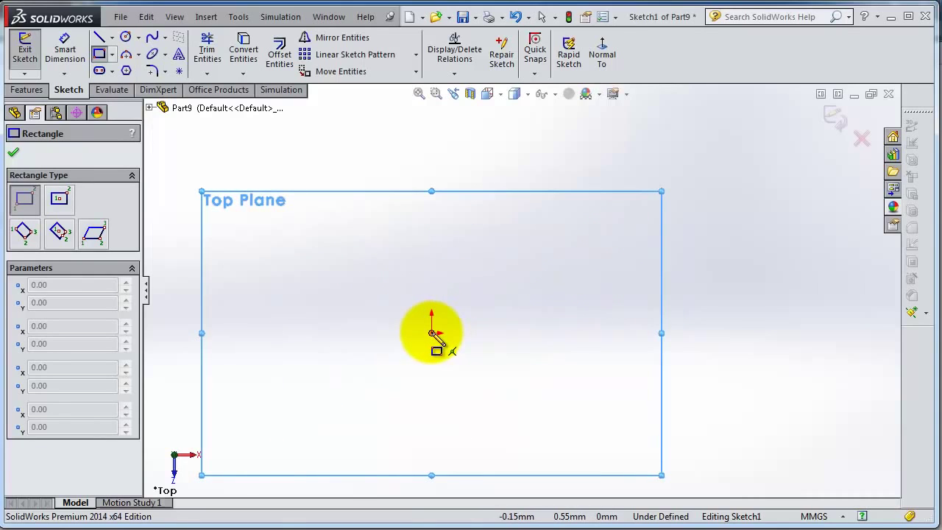
left_click(432, 333)
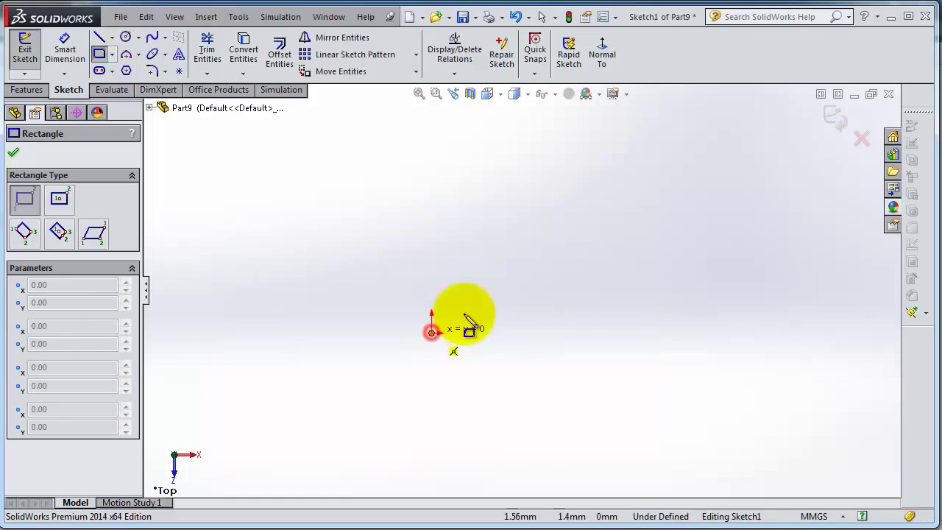
left_click(734, 151)
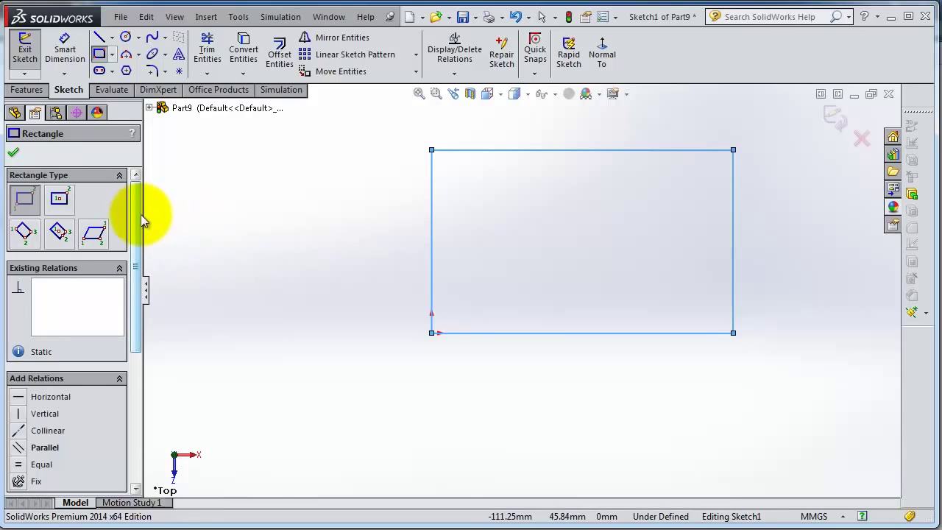
mouse_move(141, 214)
left_mouse_down()
mouse_move(141, 231)
mouse_move(144, 206)
left_mouse_up()
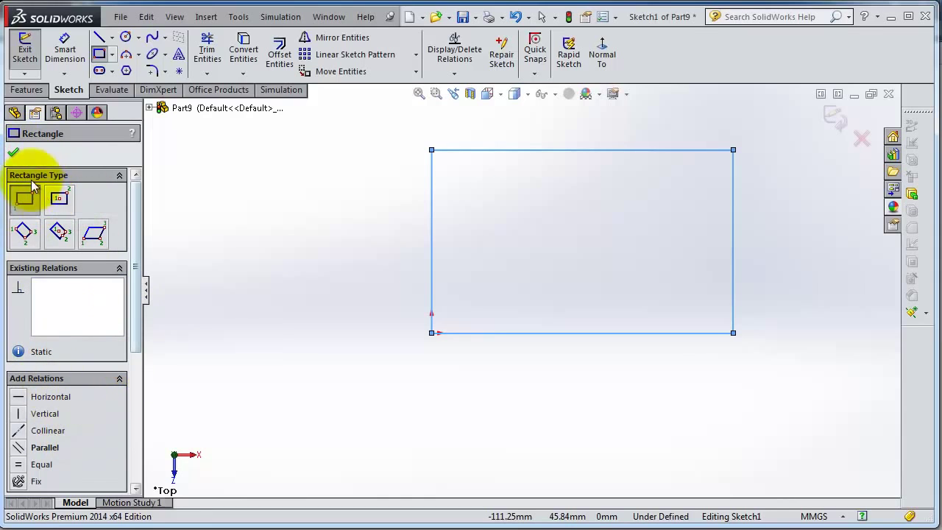
Sketch a center rectangle about 180 × 42 mm that overlaps the left side of the first rectangle.
left_click(60, 203)
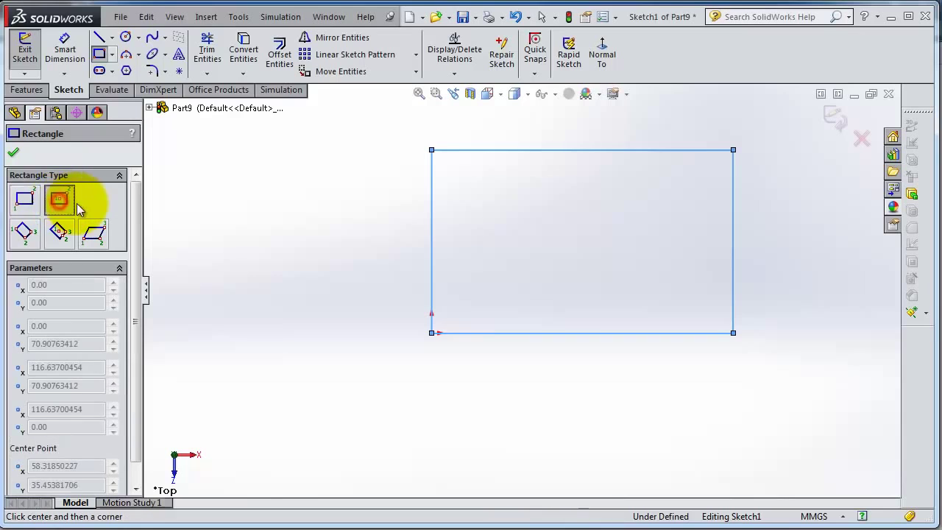
key("z")
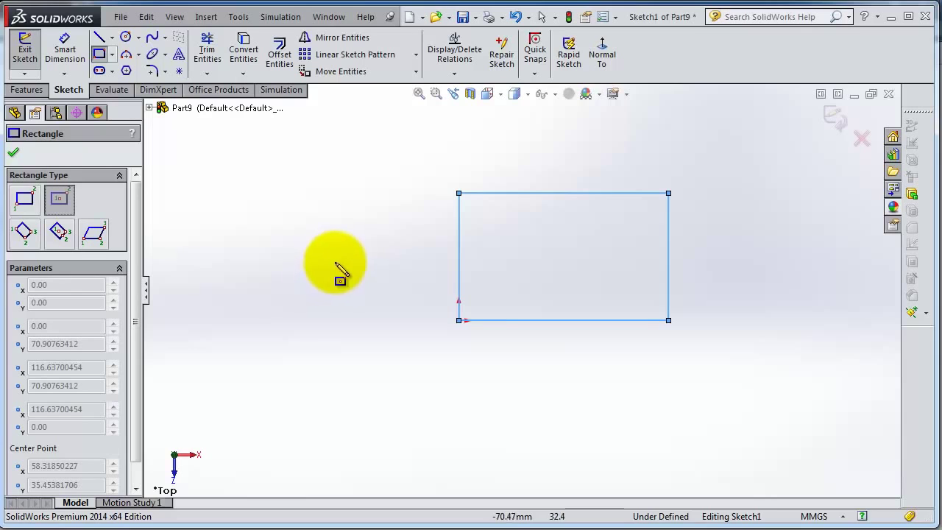
left_click(351, 256)
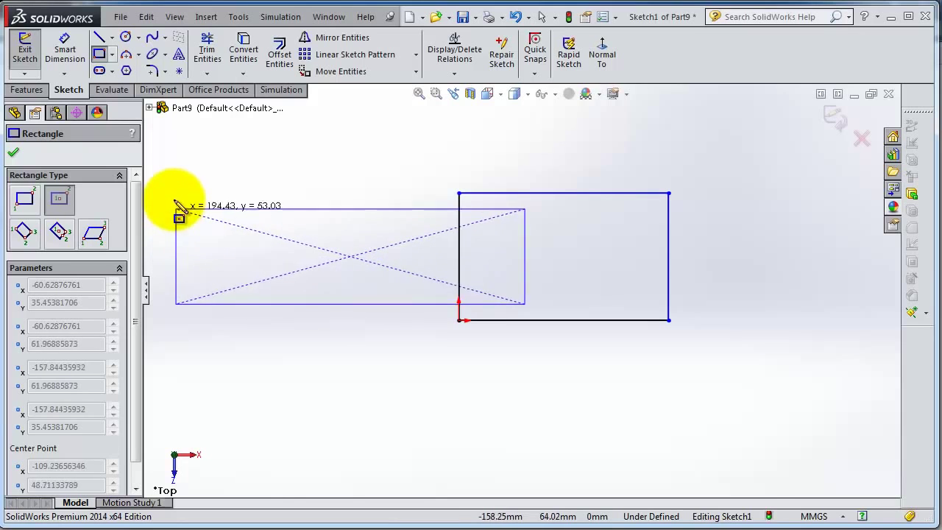
left_click(190, 220)
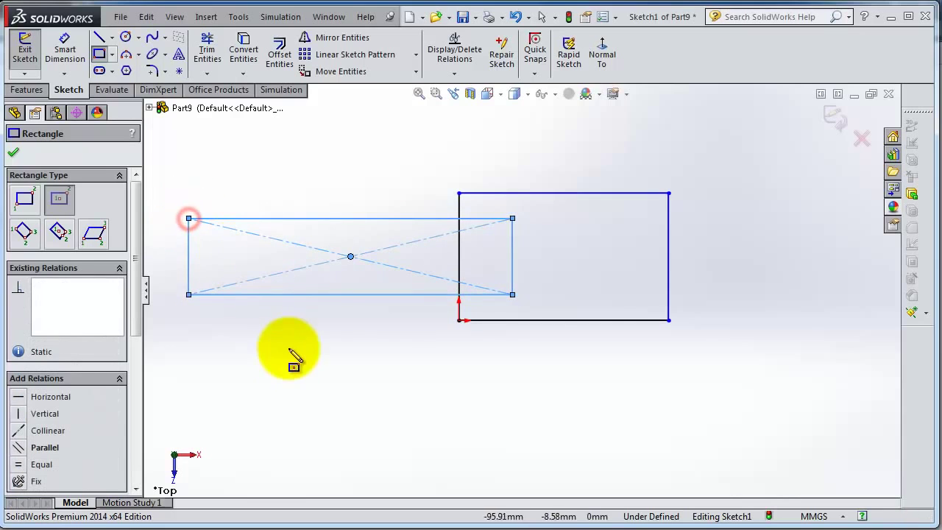
Sketch a corner rectangle about 272 × 105 mm in the free space below the two existing rectangles.
scroll(455, 298, "down", 1)
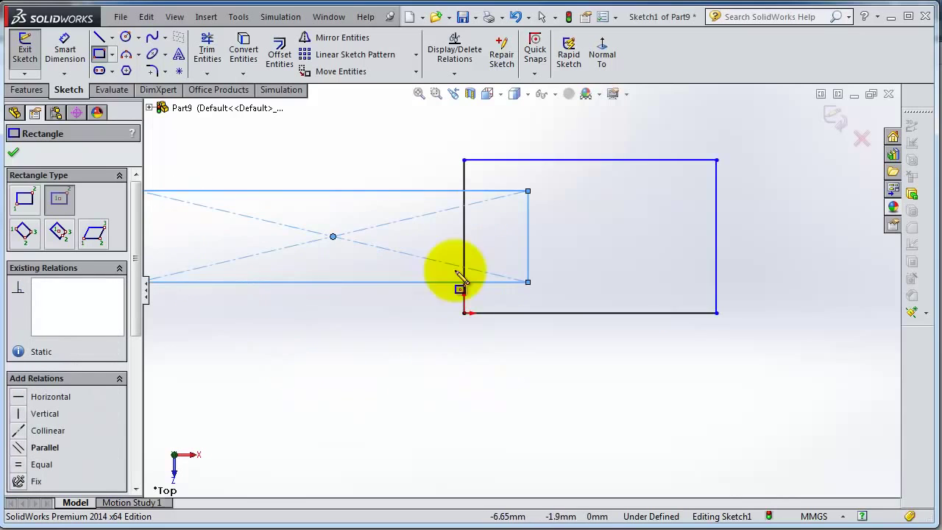
scroll(442, 234, "up", 2)
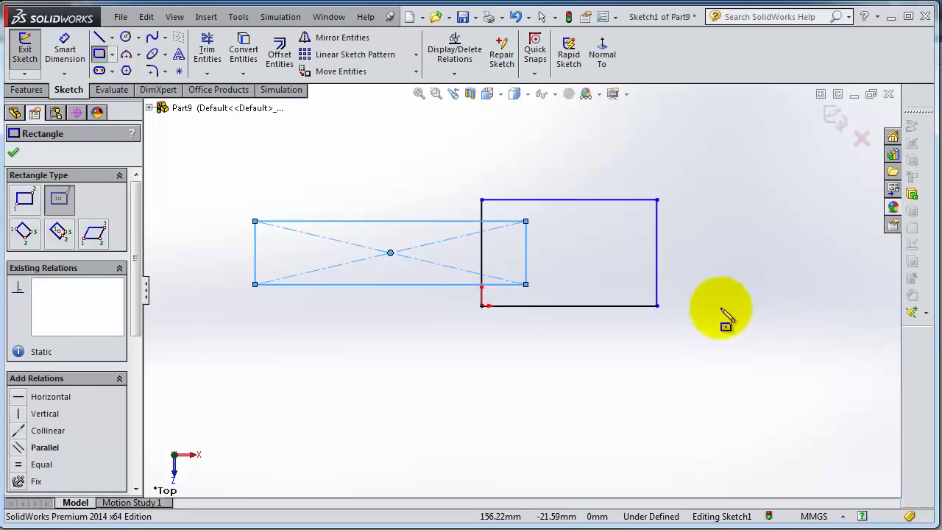
scroll(794, 193, "down", 3)
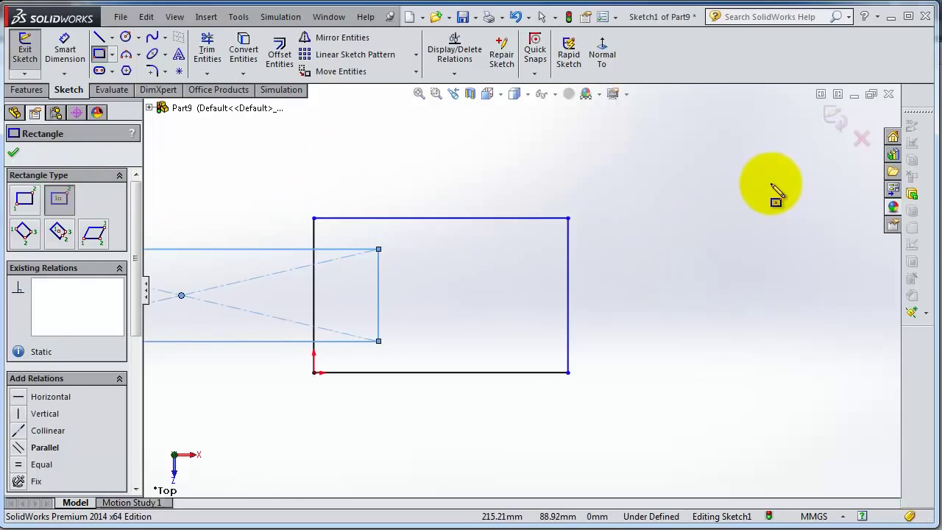
scroll(479, 368, "up", 4)
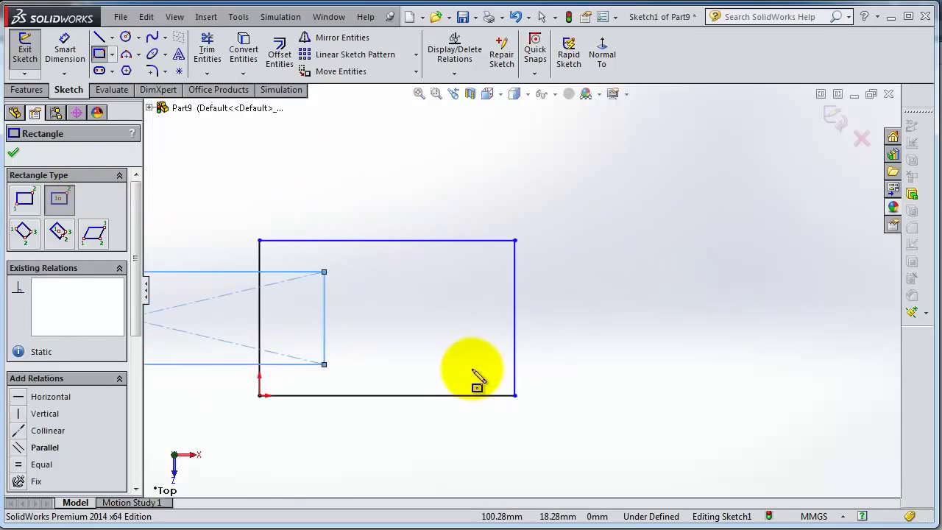
left_click(24, 206)
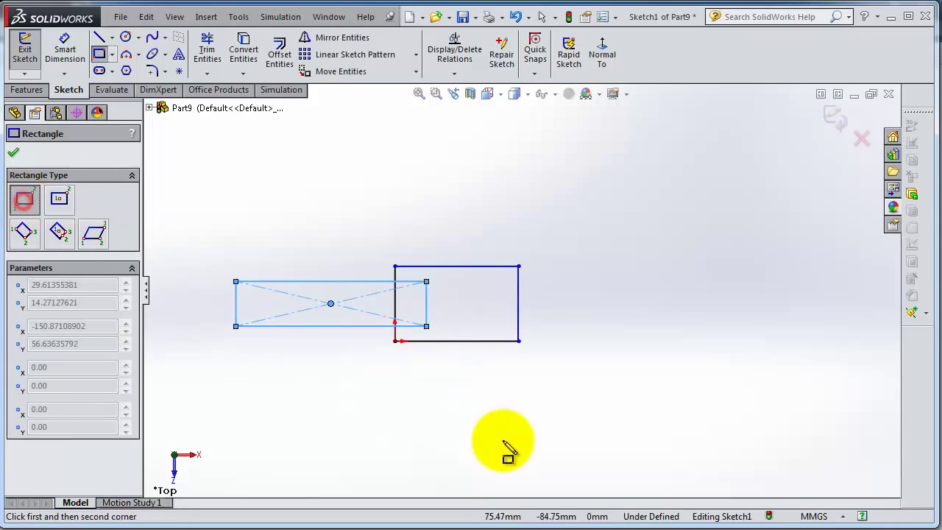
scroll(504, 437, "up", 3)
scroll(471, 408, "down", 3)
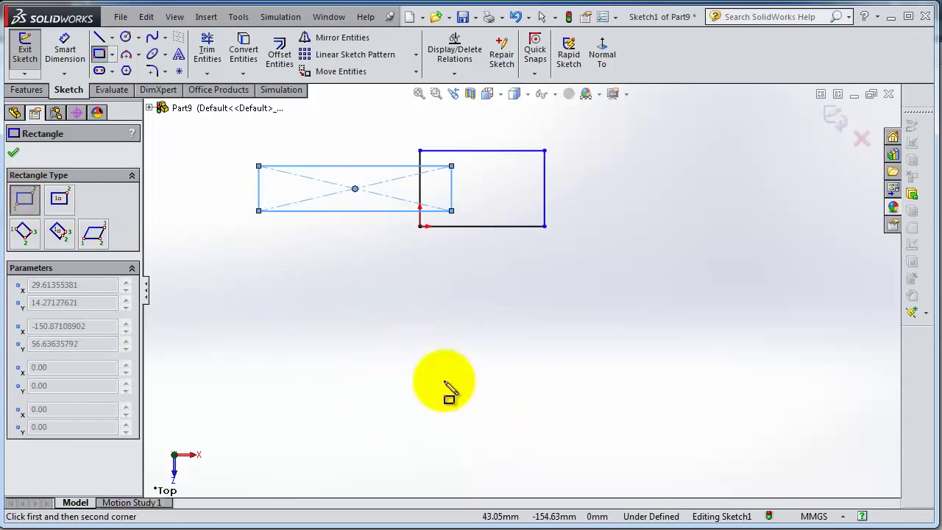
left_click(354, 304)
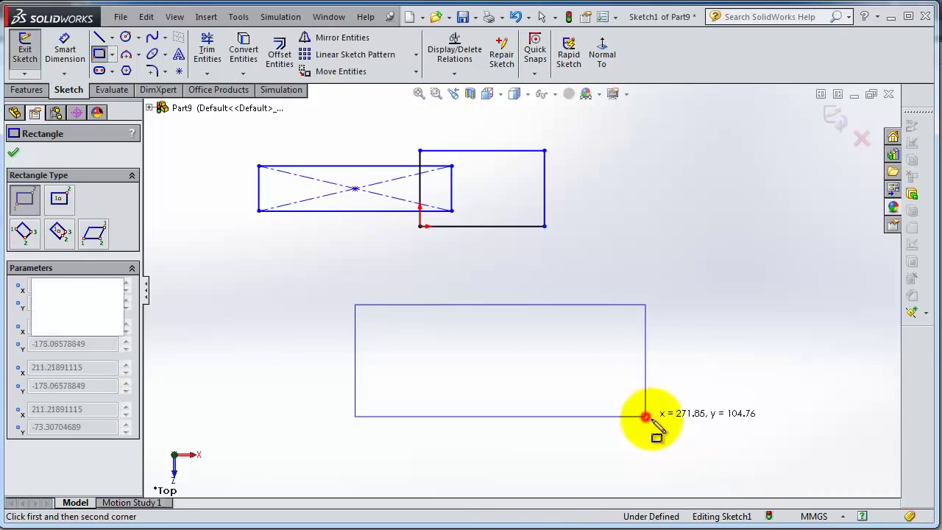
left_click(646, 415)
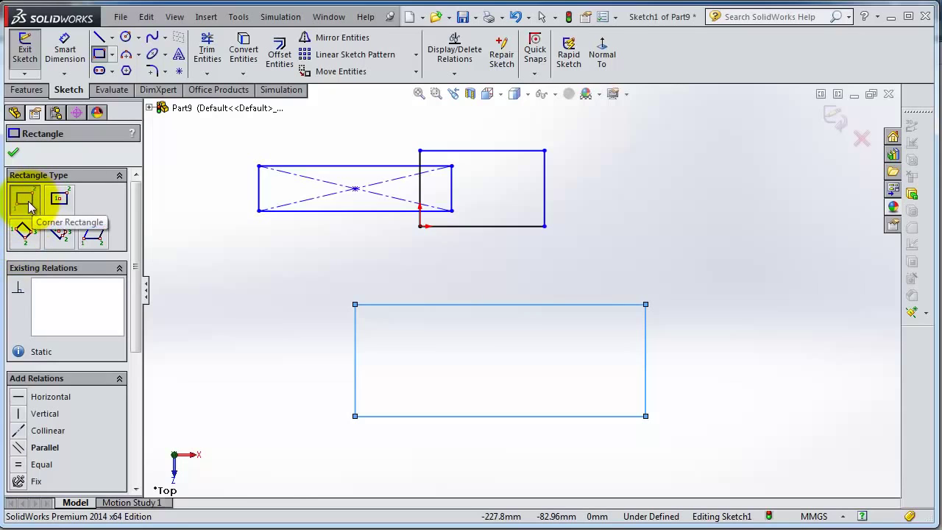
Sketch a corner rectangle about 205 mm wide inside the large lower rectangle and dimension the gap between their bottom edges.
left_click(392, 390)
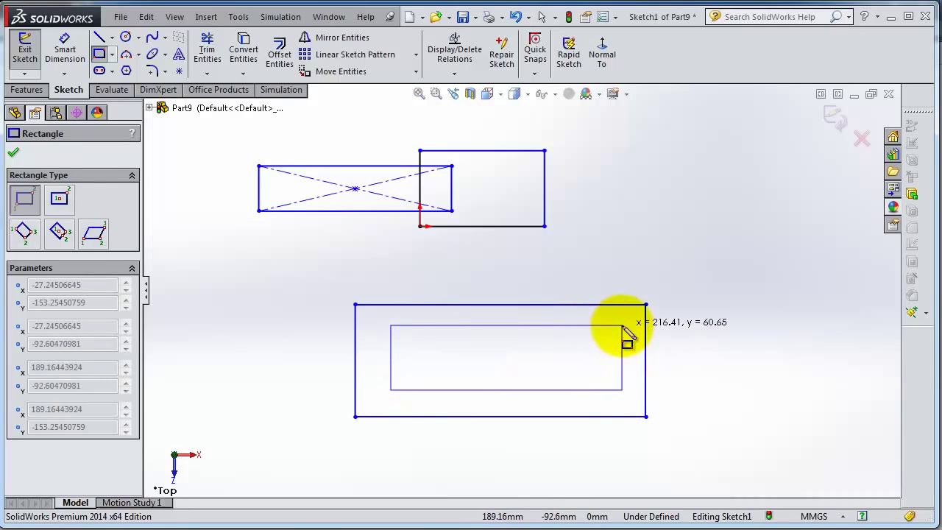
left_click(609, 328)
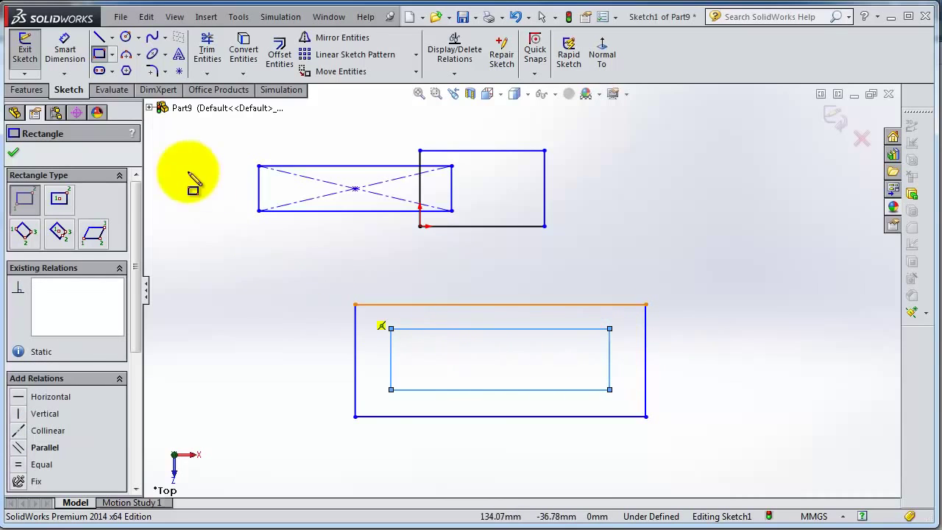
left_click(65, 50)
left_click(460, 390)
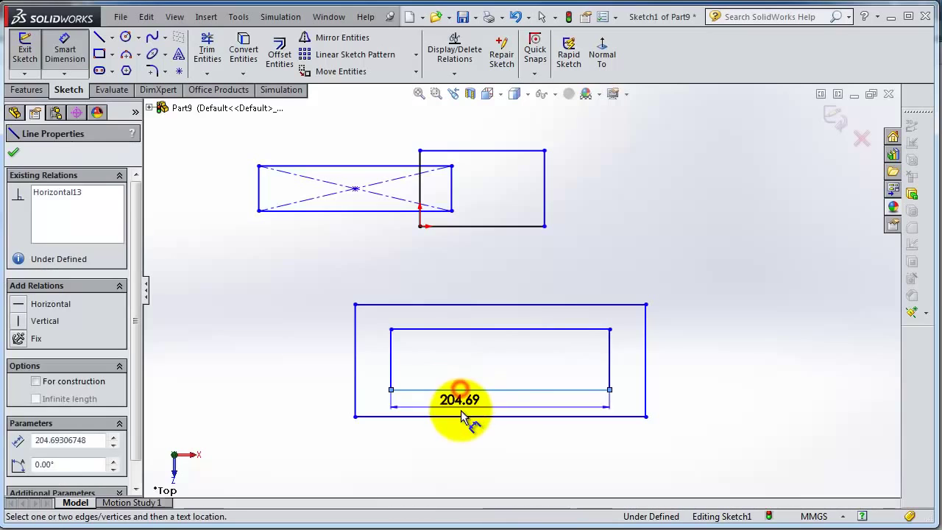
left_click(461, 417)
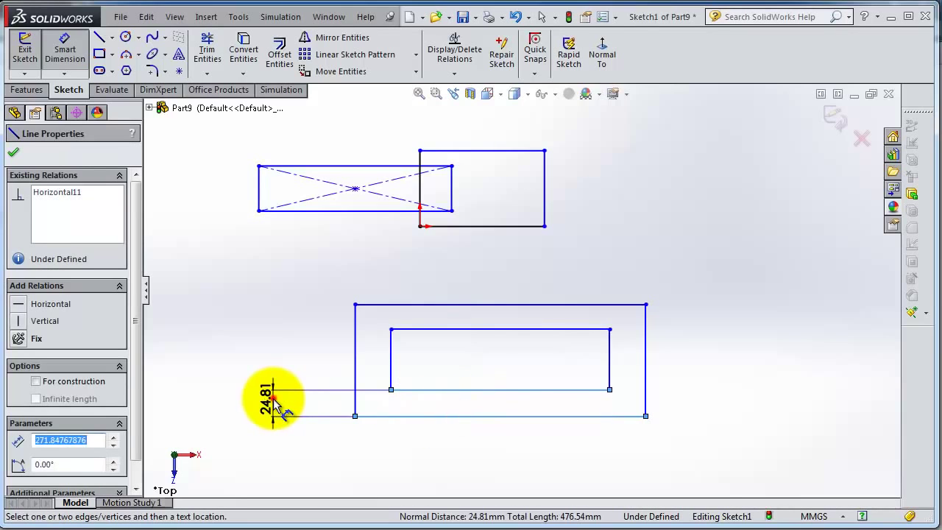
left_click(269, 401)
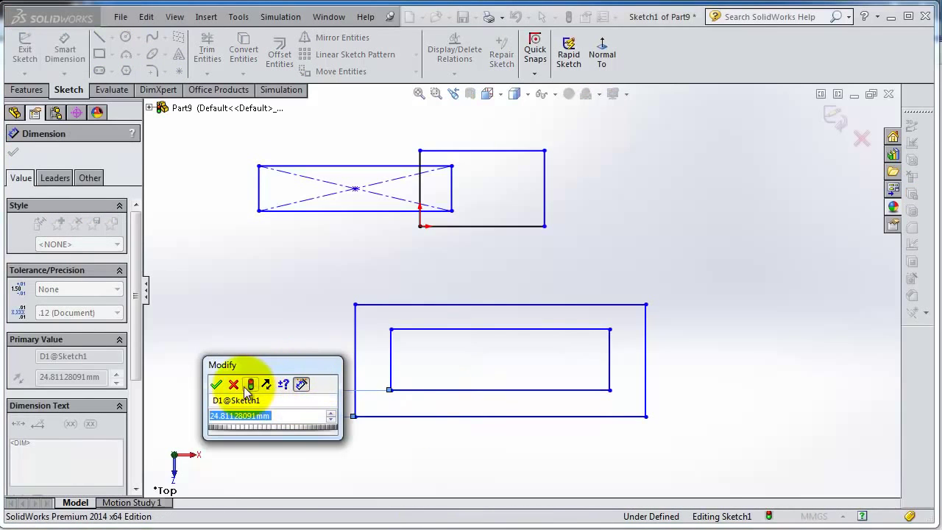
left_click(234, 384)
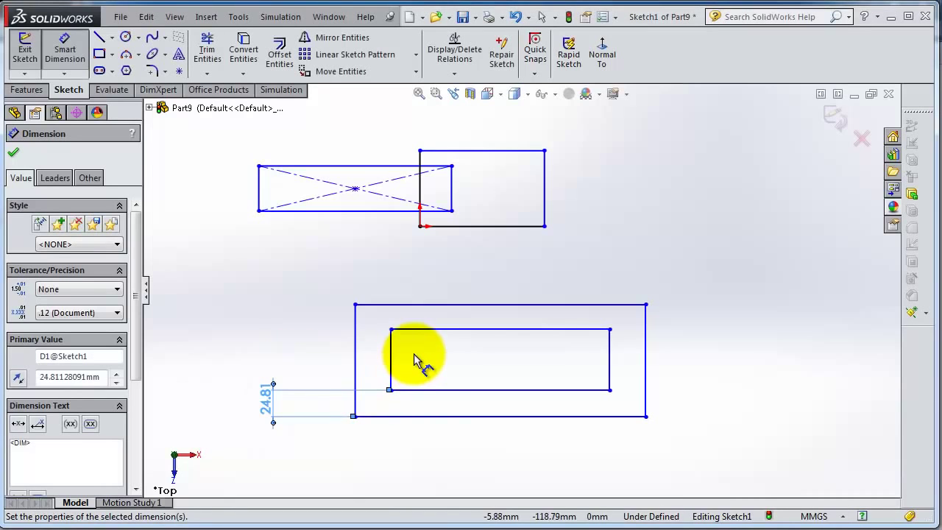
Undo the gap dimension and the inner corner rectangle, leaving nothing selected.
key("Escape")
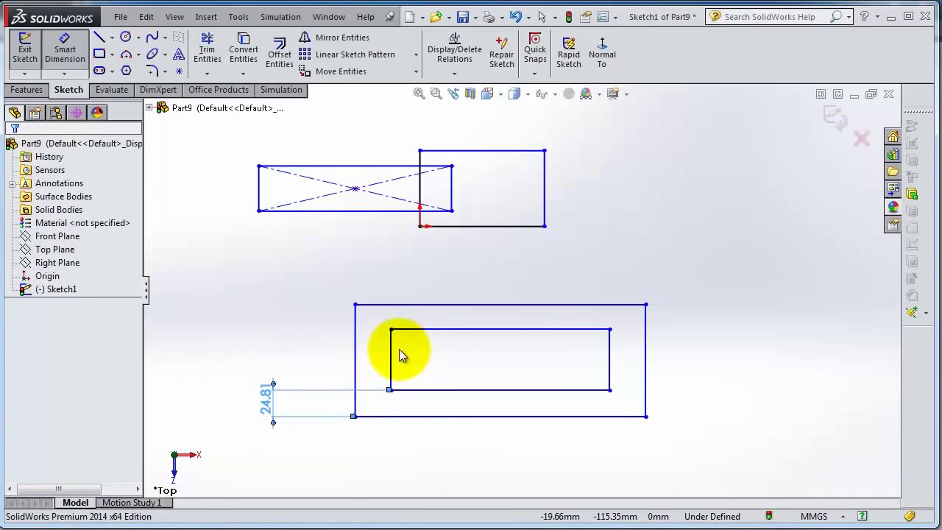
key("ctrl+z")
key("ctrl+z")
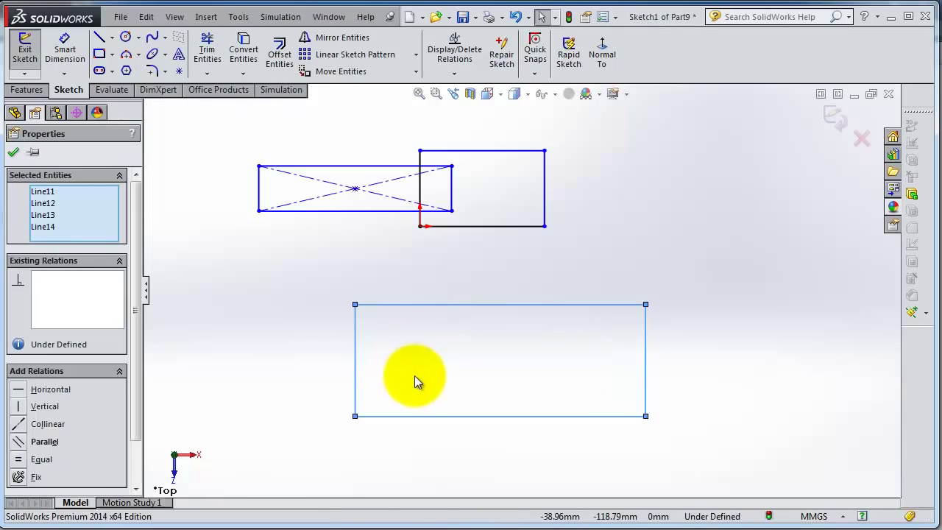
left_click(271, 340)
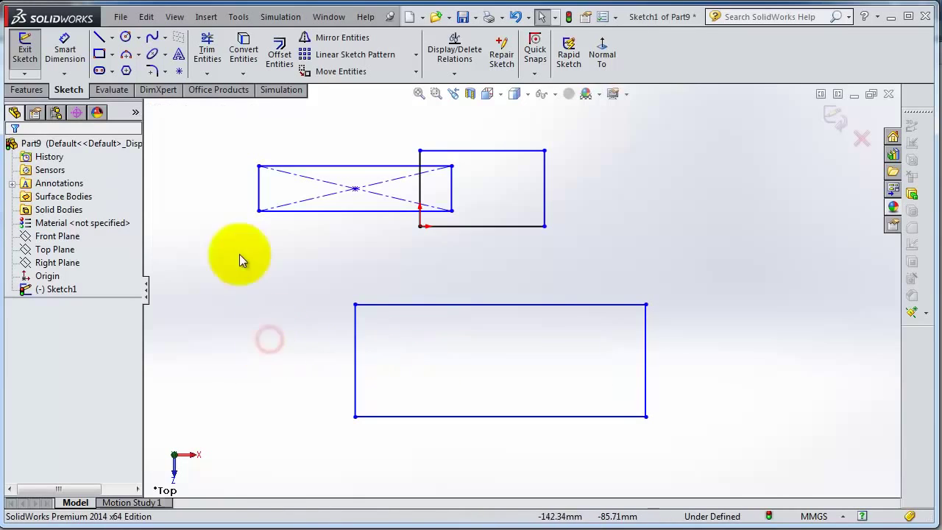
Sketch a center rectangle about 171 × 48 mm inside the large lower rectangle, centred on its edge midpoints.
left_click(112, 55)
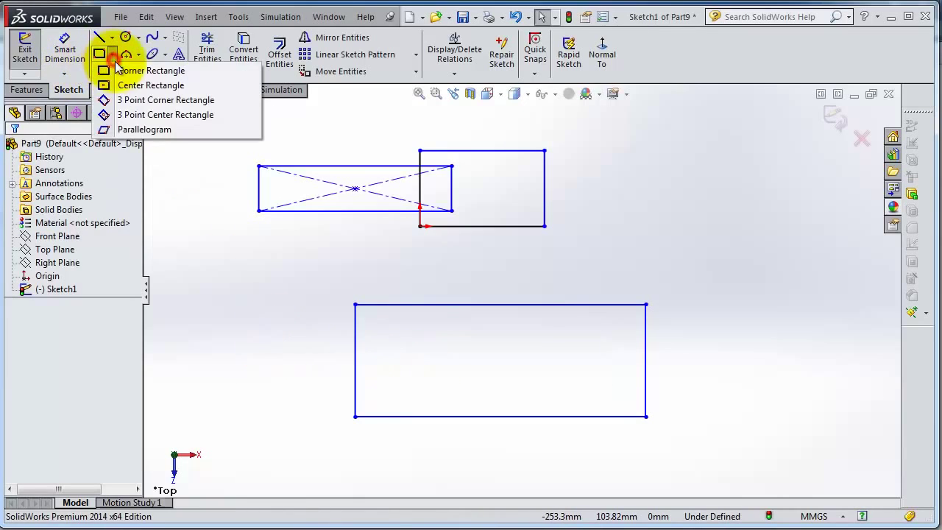
left_click(142, 89)
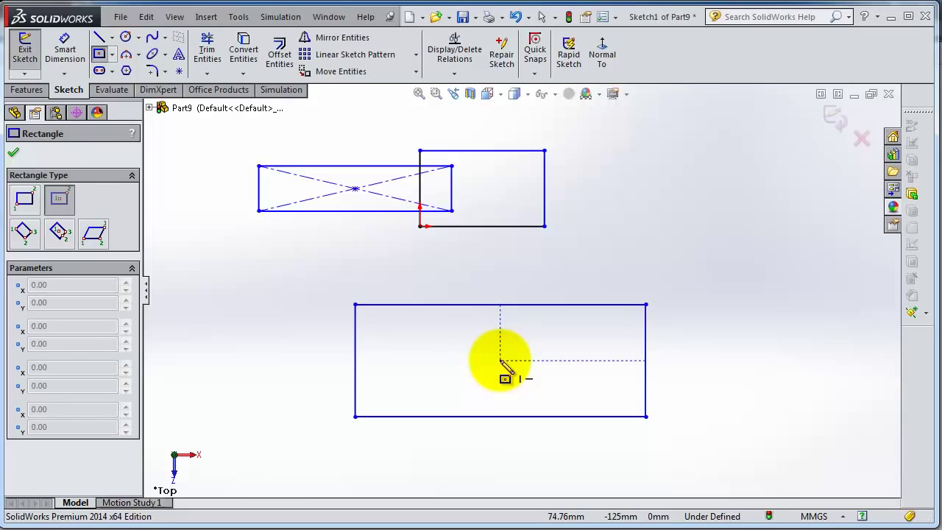
left_click_drag(500, 360, 410, 334)
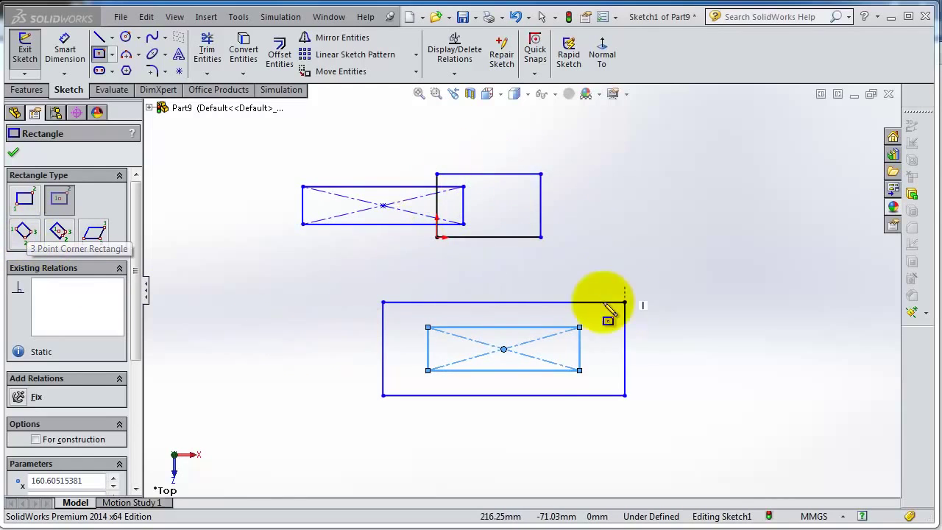
Sketch a tilted 3 point corner rectangle in the free space to the upper right, with a first side about 126 mm long.
left_click(23, 234)
key("z")
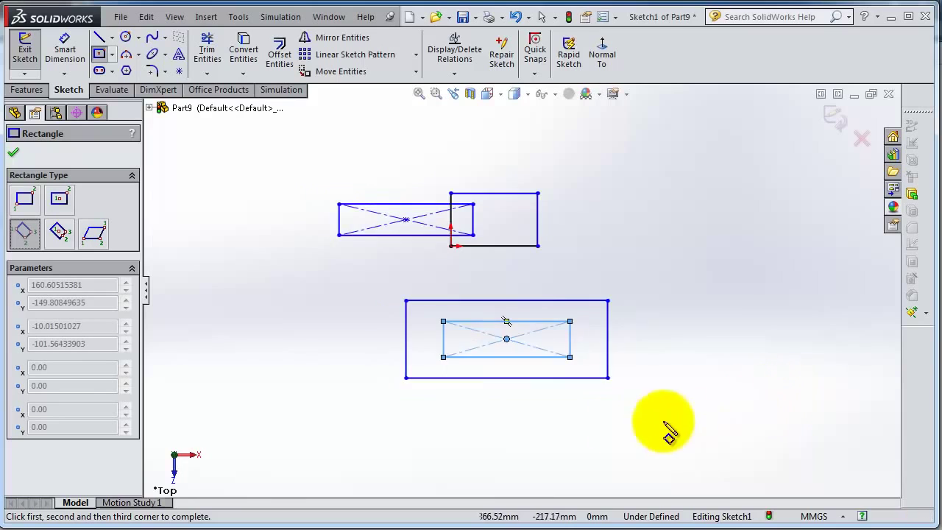
key("z")
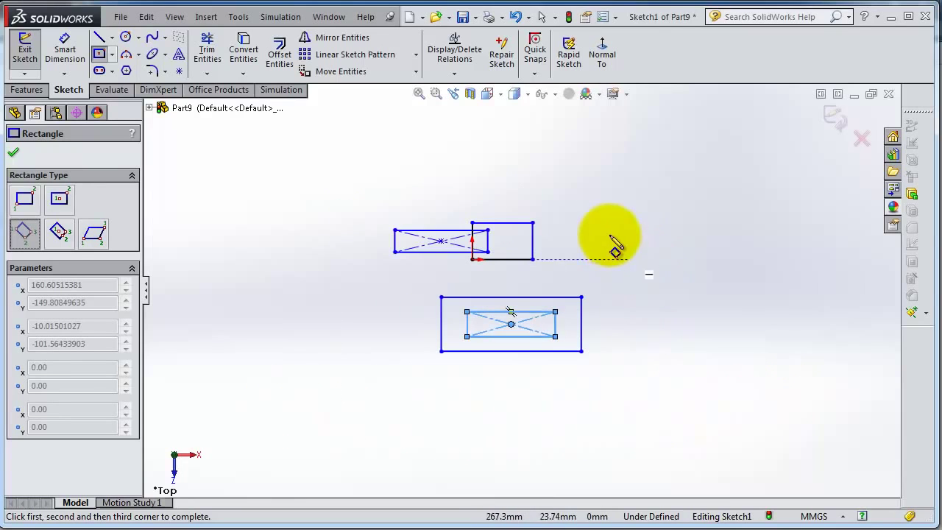
left_click(607, 199)
left_click(637, 259)
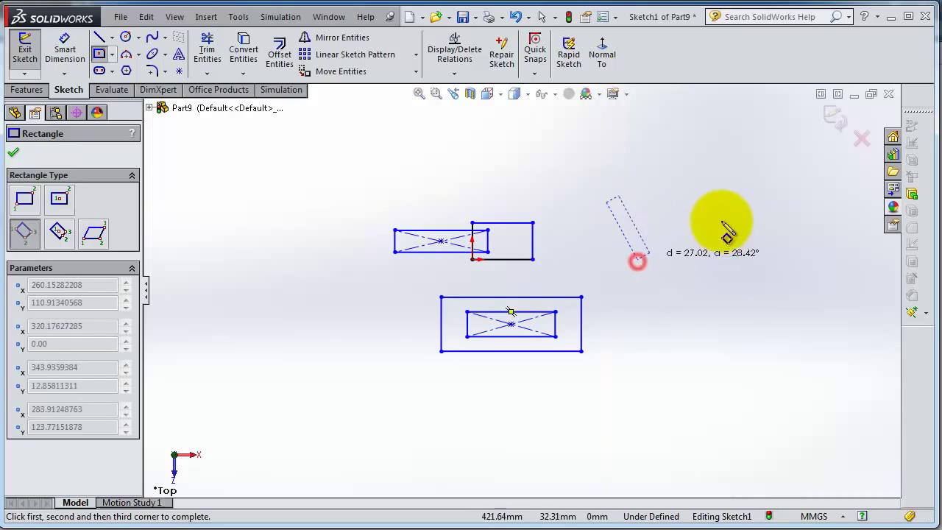
left_click(771, 192)
scroll(765, 214, "down", 3)
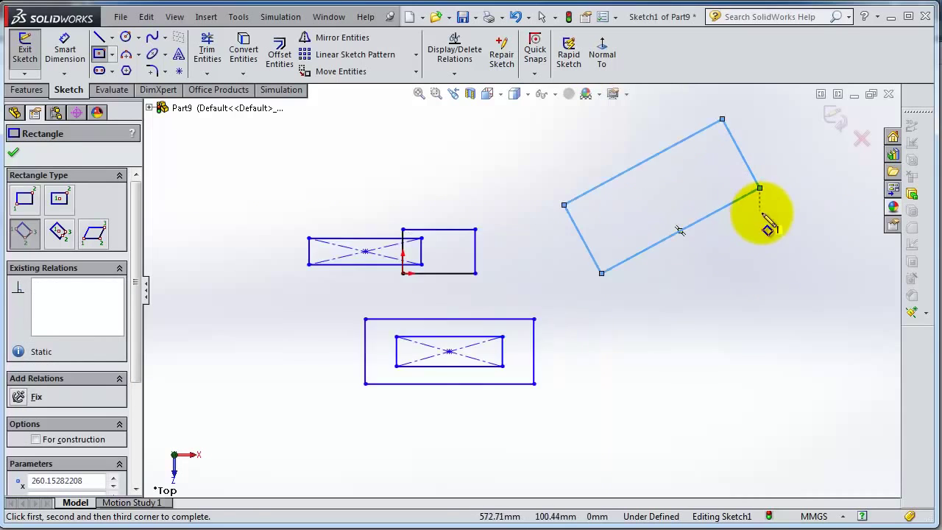
Sketch another 3 point corner rectangle, about 75 × 201 mm, with its first corner on the upper edge of the tilted rectangle.
scroll(672, 167, "up", 2)
scroll(584, 273, "down", 4)
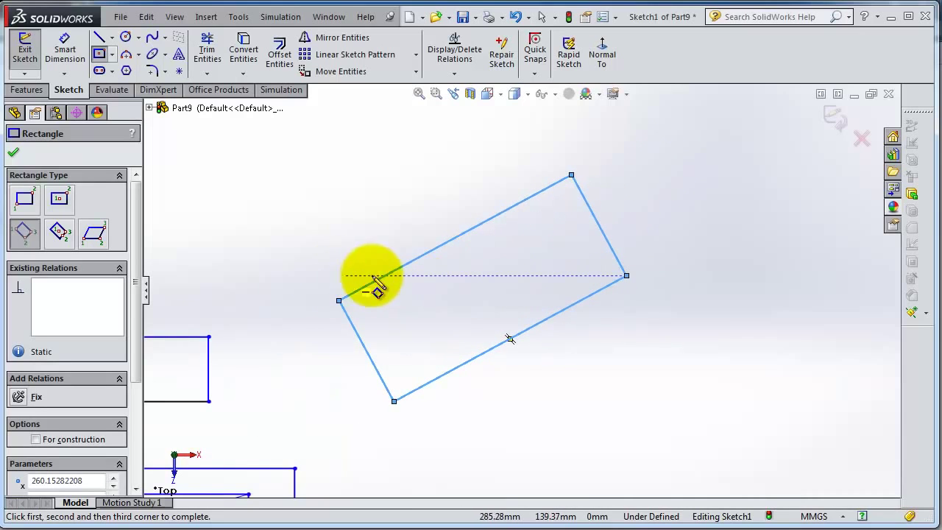
scroll(349, 279, "up", 3)
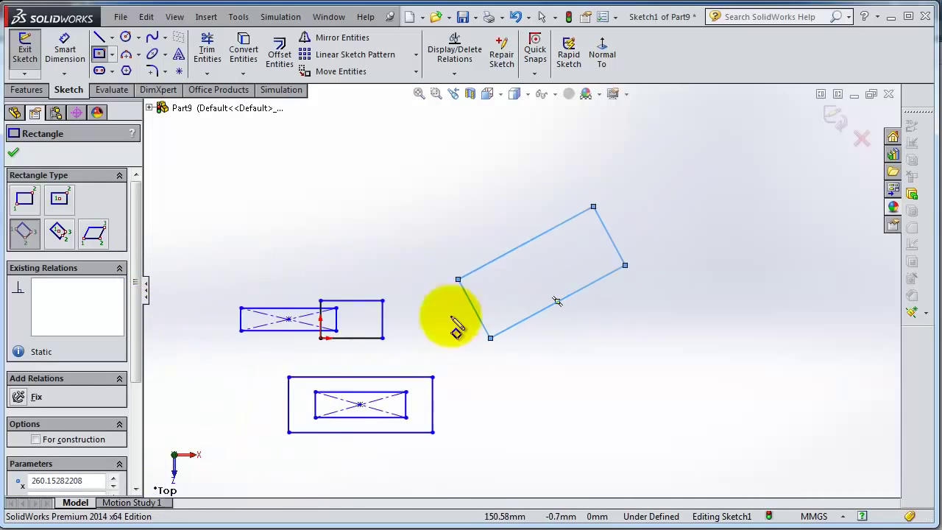
scroll(545, 235, "down", 4)
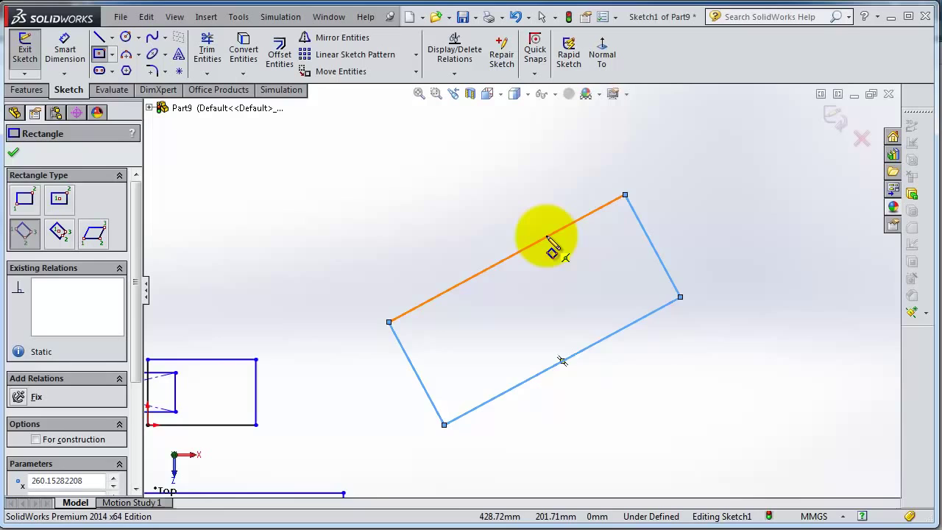
left_click(488, 274)
left_click(435, 189)
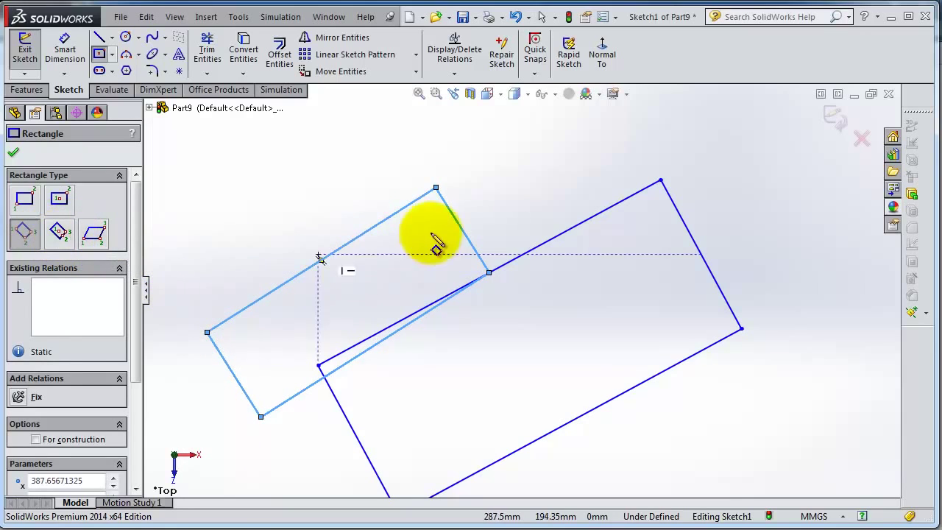
key("z")
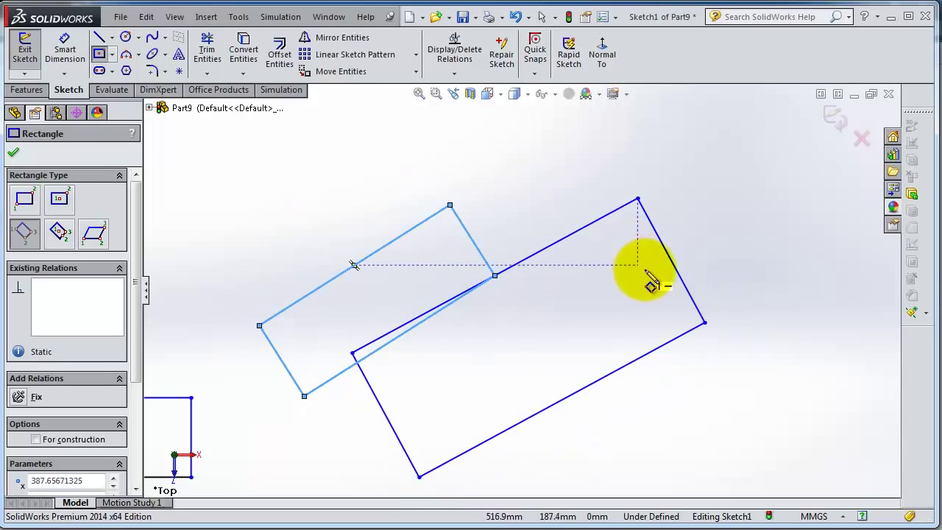
Sketch a 3 point center rectangle about 156 mm long inside the large tilted rectangle, tilted at a steeper angle.
left_click(59, 234)
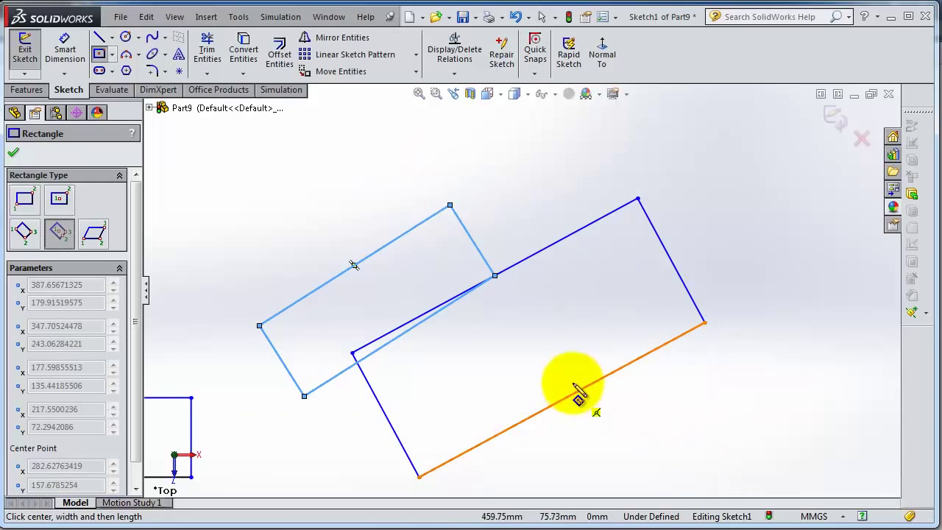
left_click(525, 347)
left_click(593, 293)
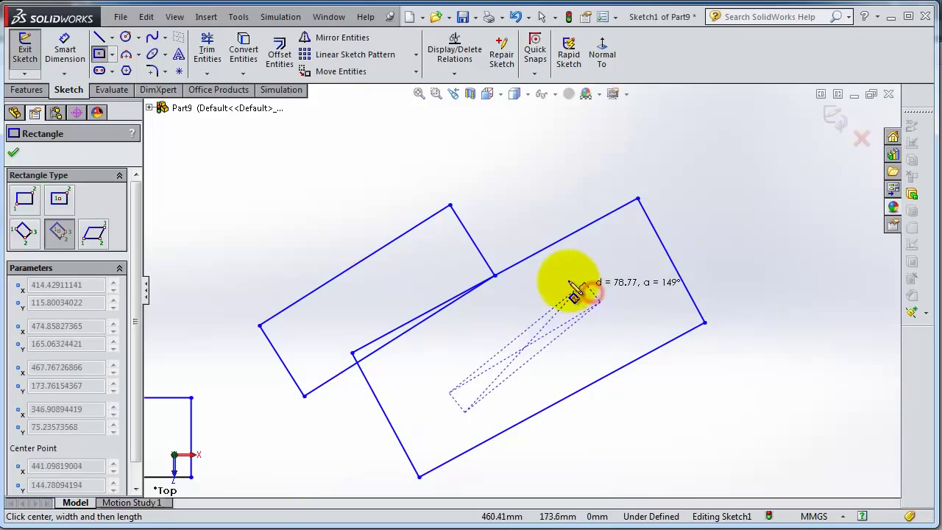
left_click(564, 259)
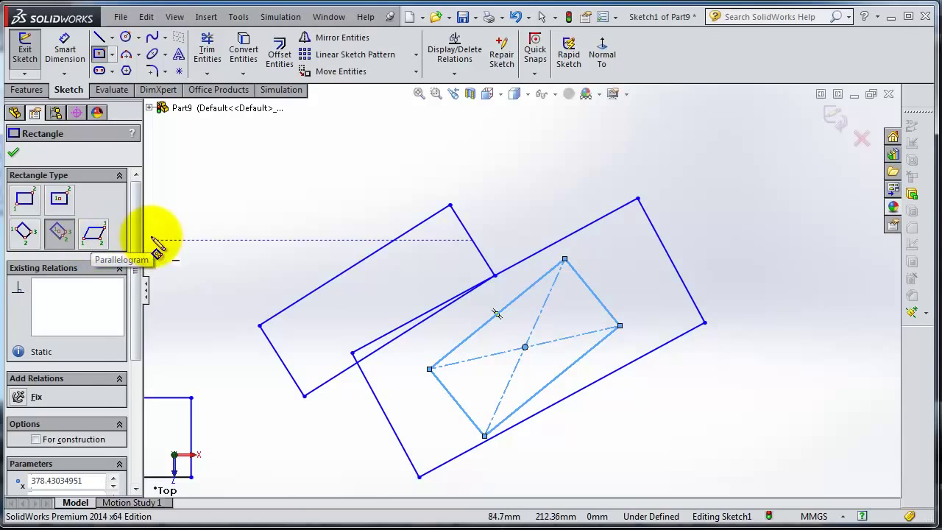
Sketch a parallelogram above the origin rectangles, with a slanted first side about 104 mm long and a horizontal base.
left_click(94, 235)
scroll(704, 322, "up", 2)
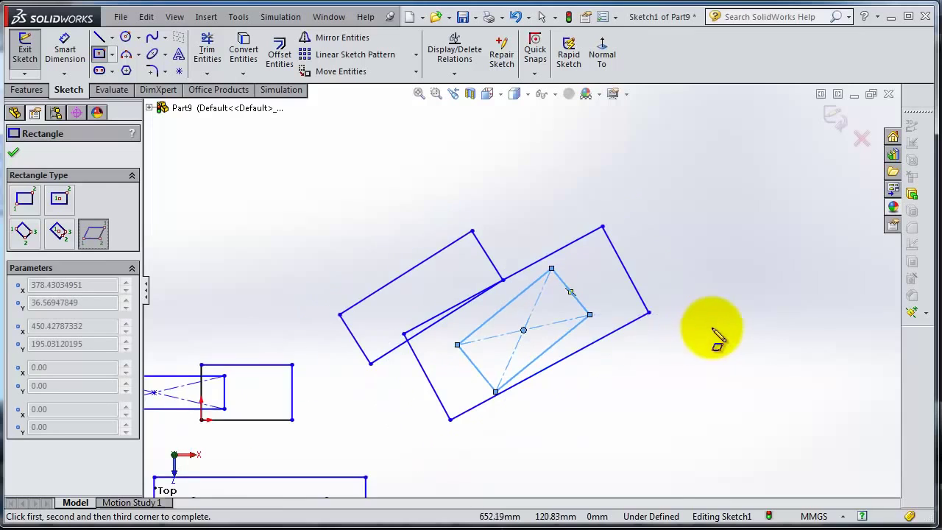
scroll(725, 318, "down", 1)
scroll(305, 211, "up", 2)
scroll(287, 202, "down", 1)
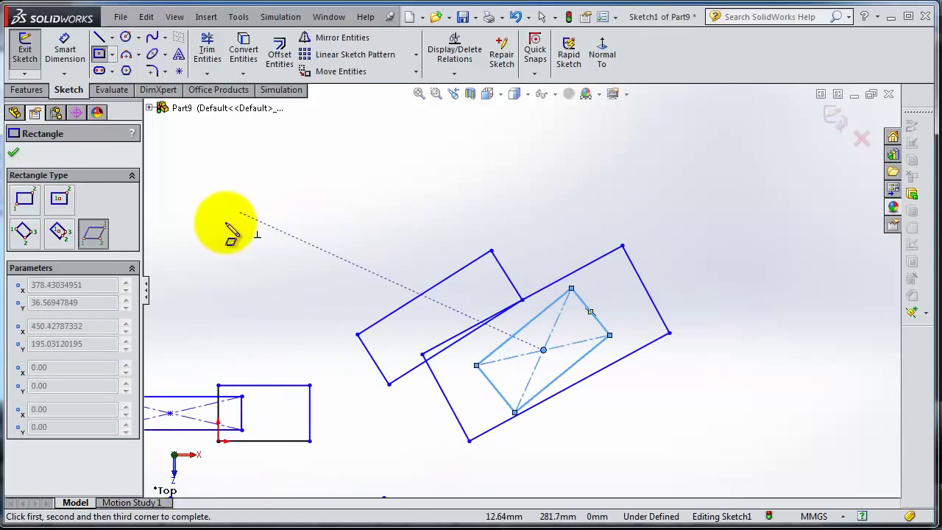
left_click(200, 213)
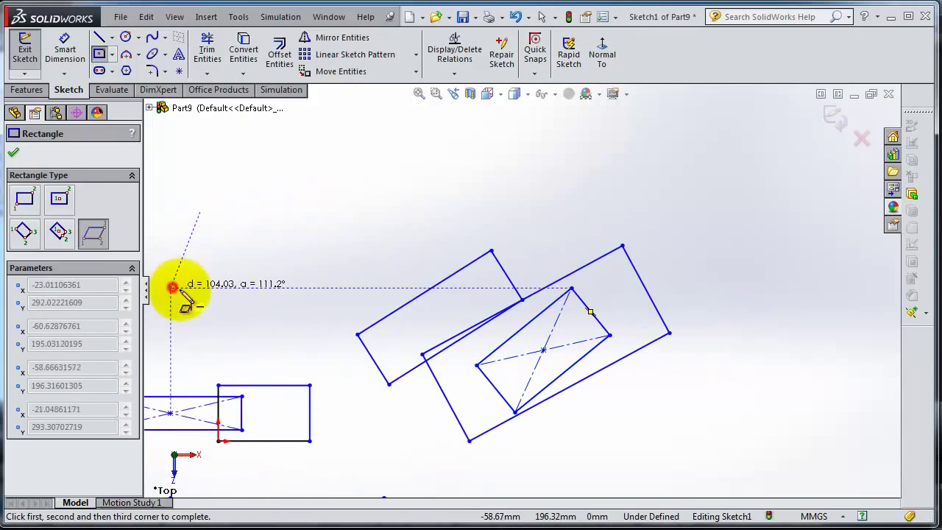
left_click(171, 287)
left_click(323, 287)
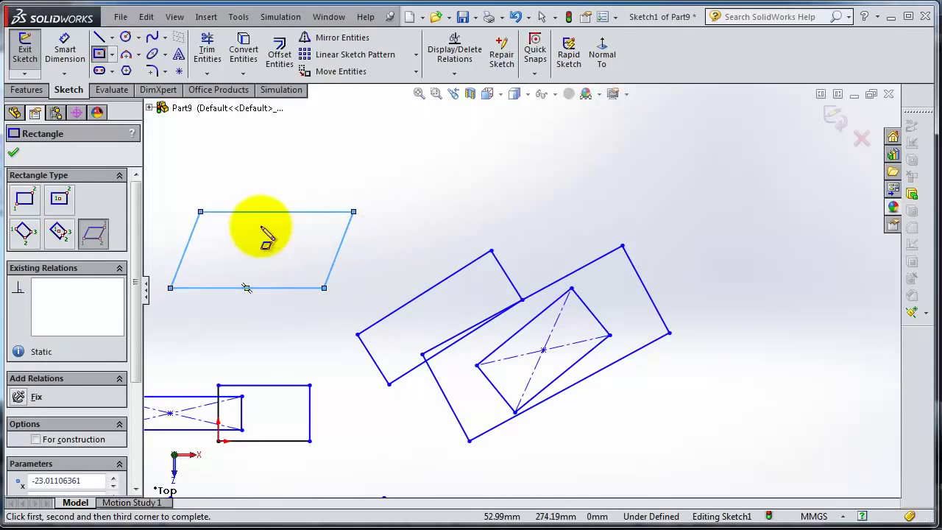
Draw a horizontal centerline from the midpoint of the parallelogram's left slanted side to directly below its upper right corner.
scroll(283, 221, "up", 1)
scroll(284, 231, "down", 1)
scroll(298, 309, "down", 1)
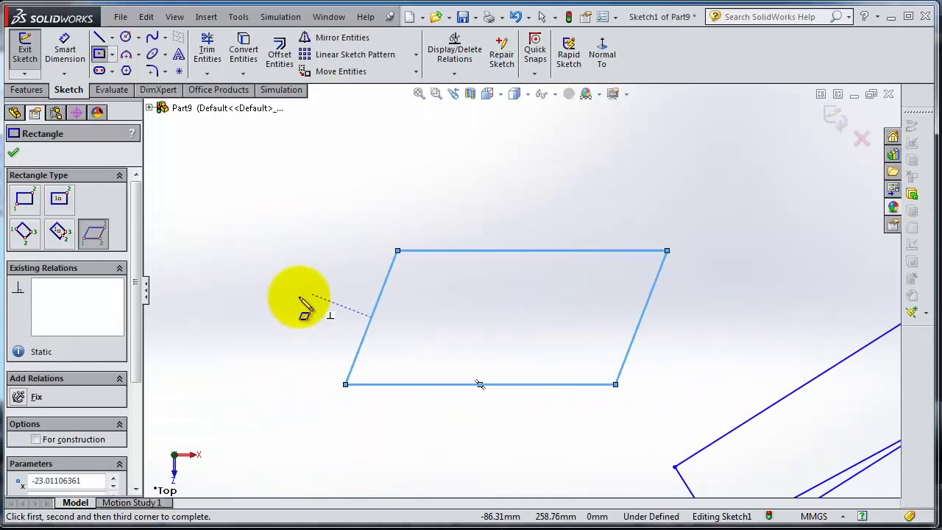
scroll(309, 301, "down", 1)
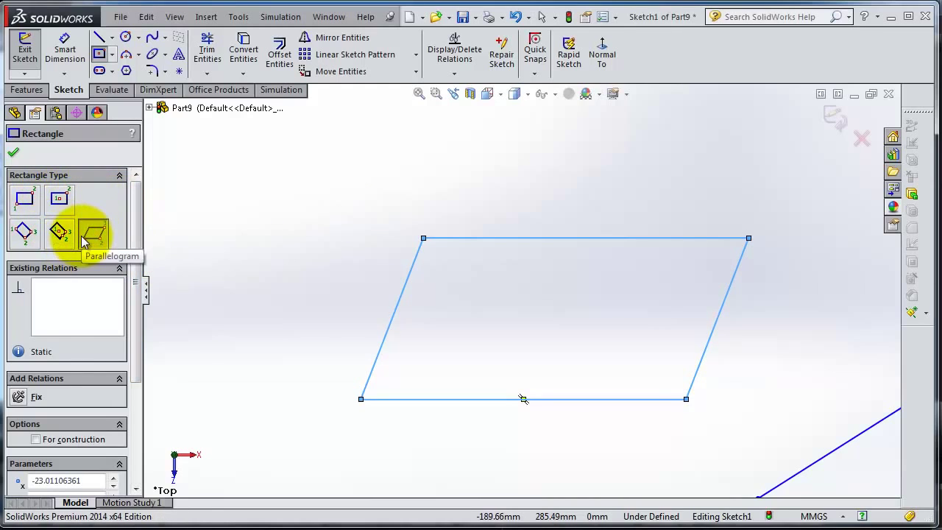
left_click(111, 41)
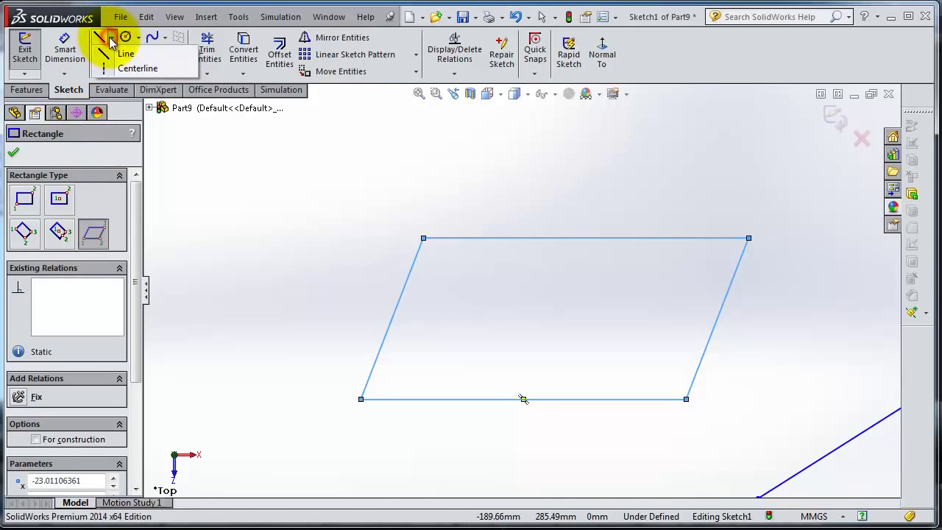
left_click(137, 70)
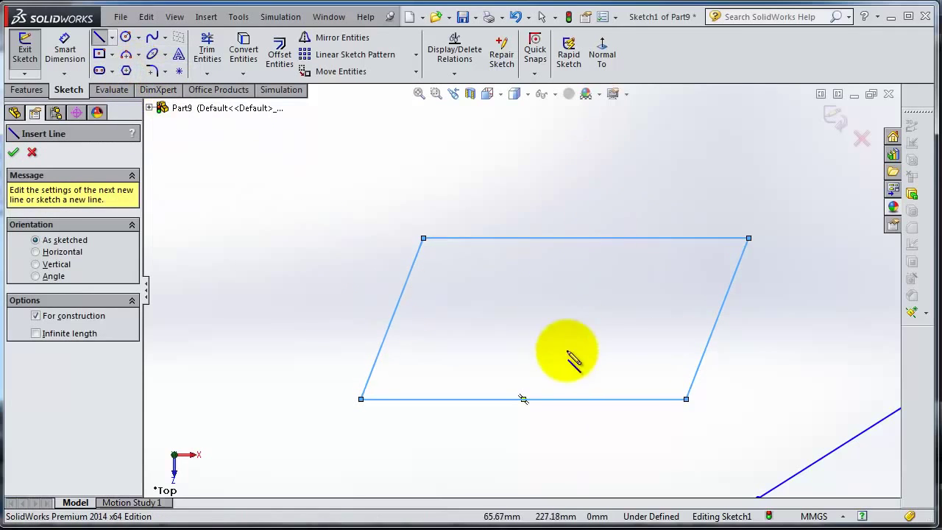
left_click(393, 318)
left_click(748, 318)
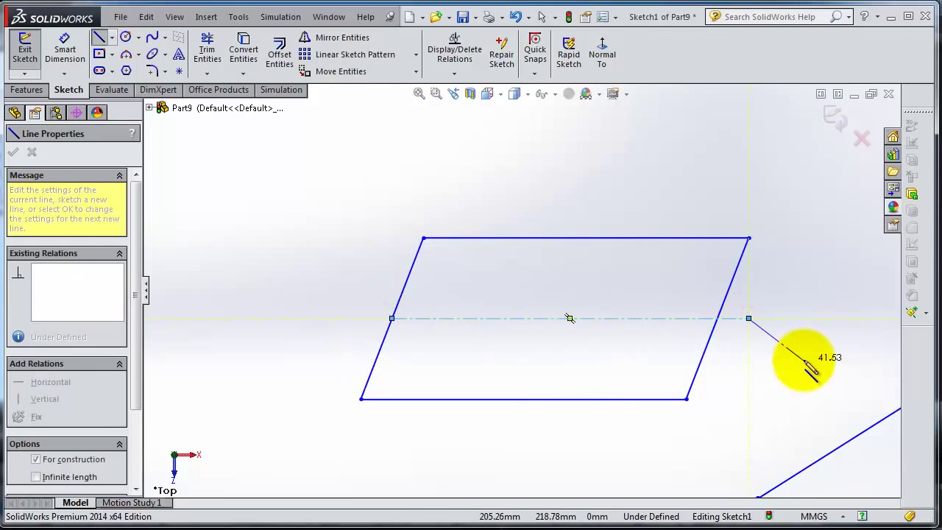
scroll(810, 372, "down", 3)
key("Escape")
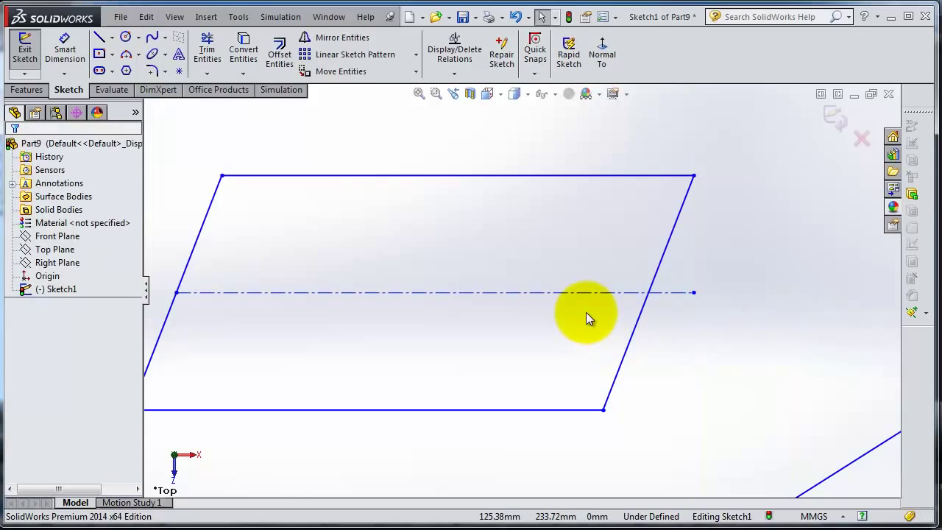
scroll(605, 302, "down", 2)
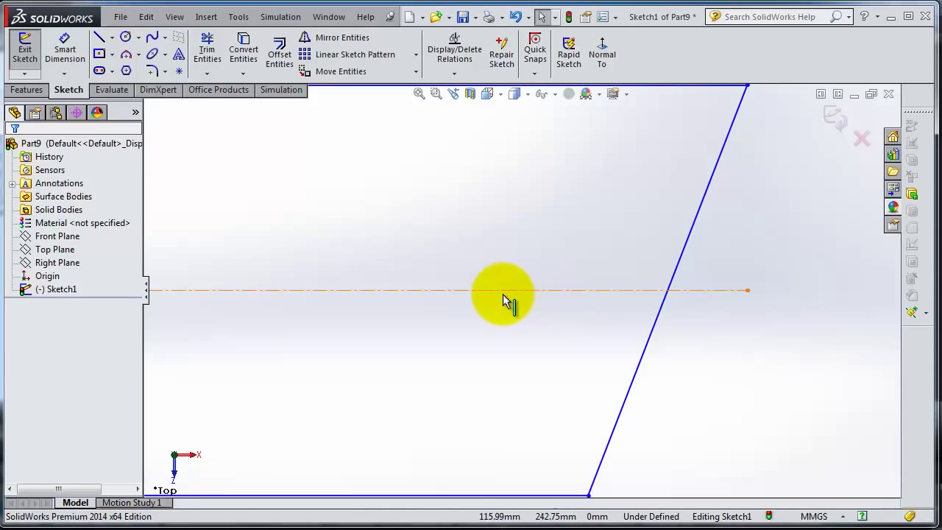
Draw a vertical centerline through the centre of the lower nested rectangles, extending beyond both horizontal edges of the outer one.
scroll(624, 314, "up", 3)
scroll(573, 390, "up", 3)
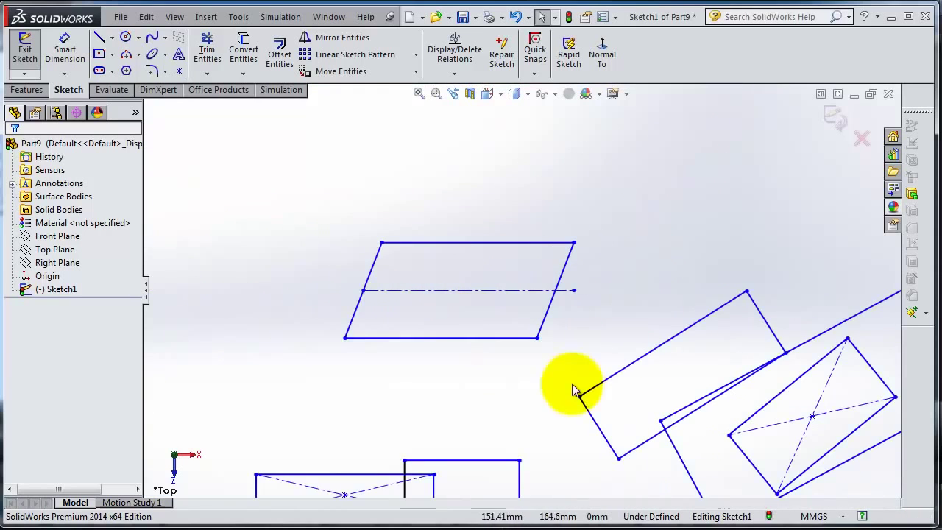
scroll(612, 392, "down", 1)
scroll(617, 397, "up", 3)
scroll(515, 412, "up", 3)
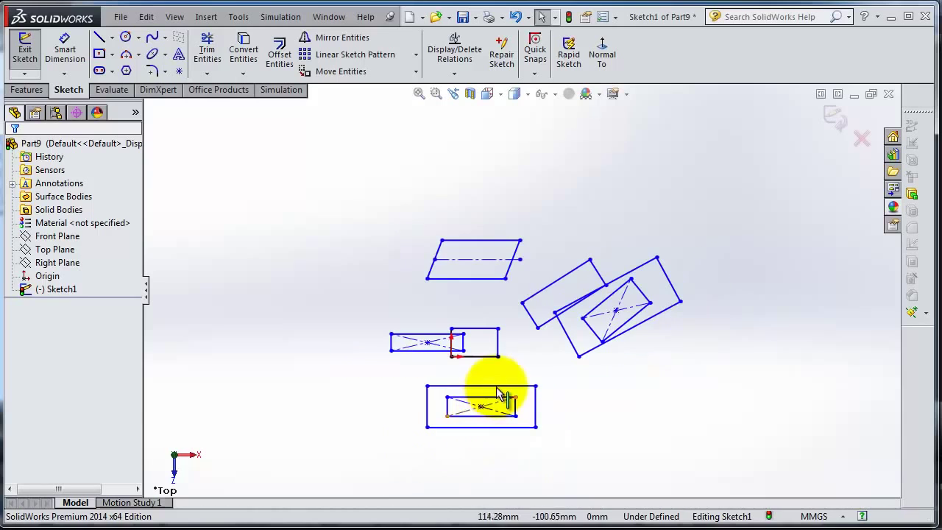
left_click(111, 37)
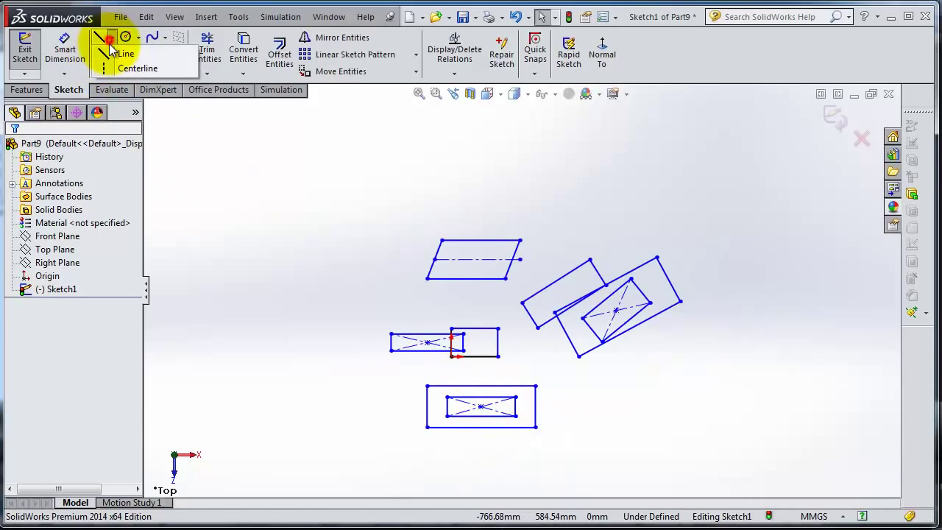
left_click(117, 64)
scroll(481, 427, "down", 3)
left_click(494, 376)
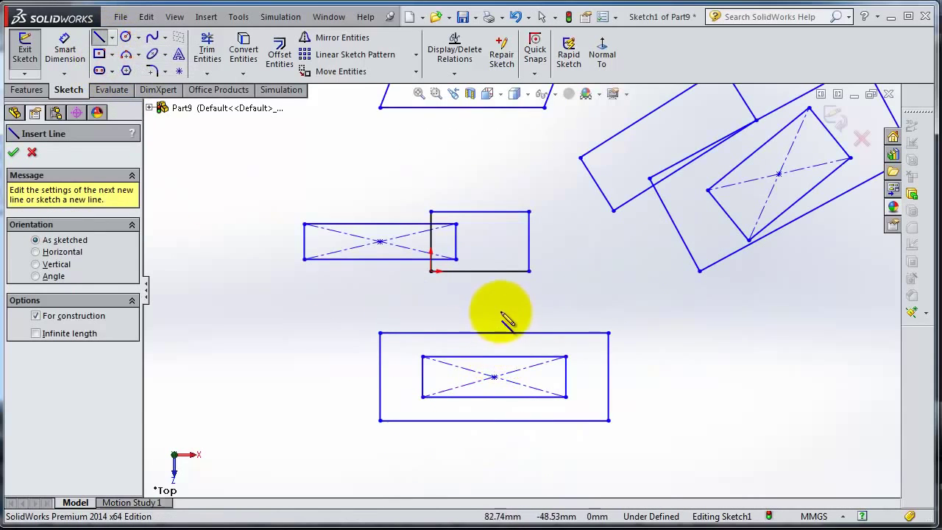
left_click(497, 304)
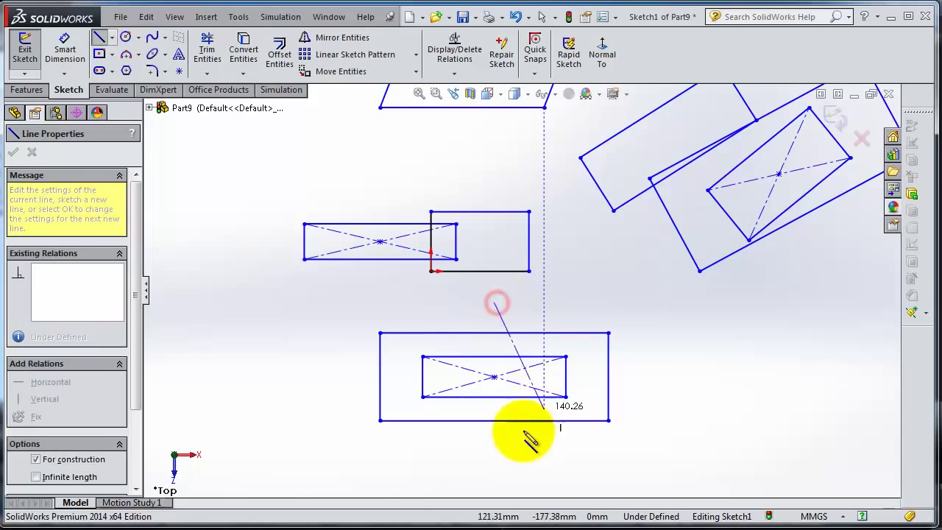
left_click(494, 463)
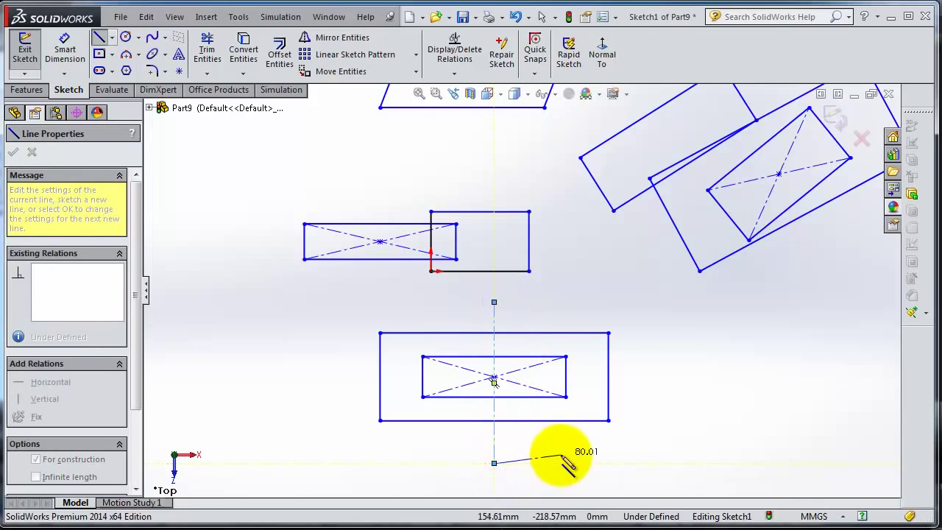
key("Escape")
Draw a solid vertical line about 120 mm long to the left of the large lower rectangle.
scroll(575, 394, "down", 2)
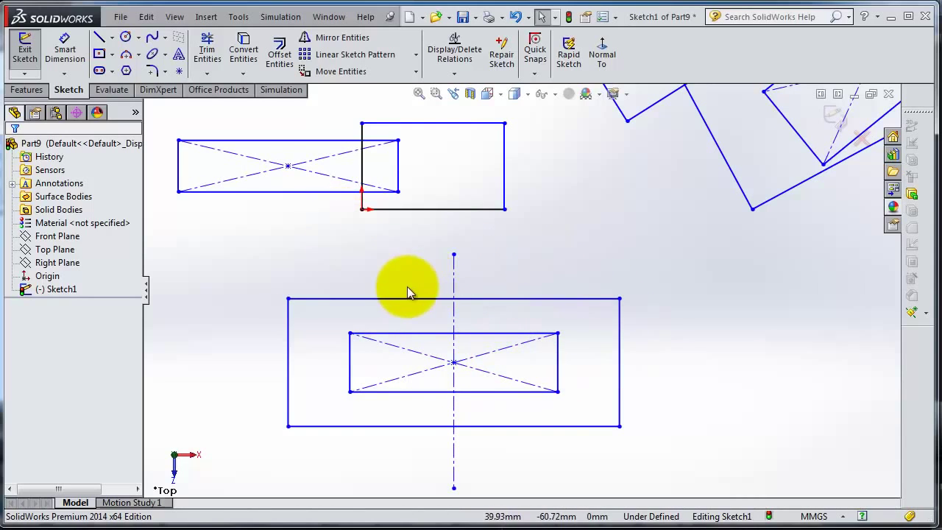
left_click(98, 37)
left_click(209, 262)
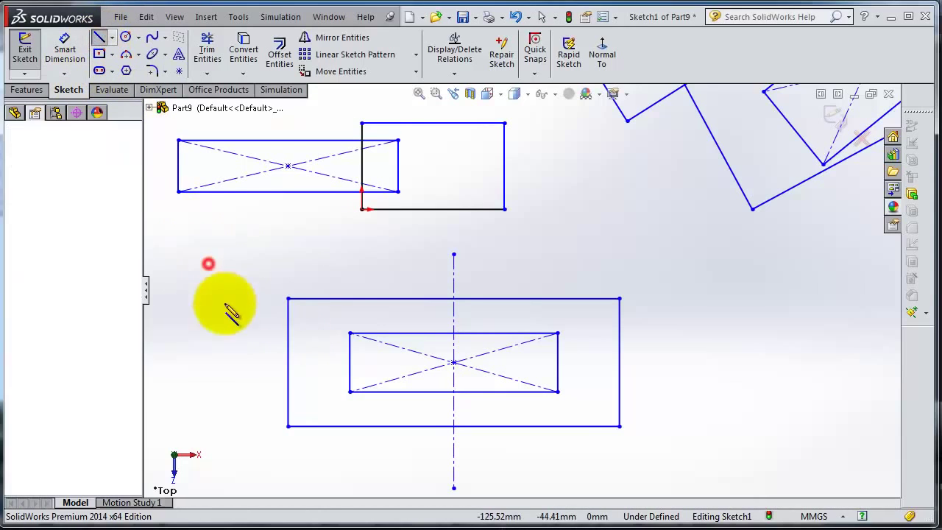
left_click(208, 410)
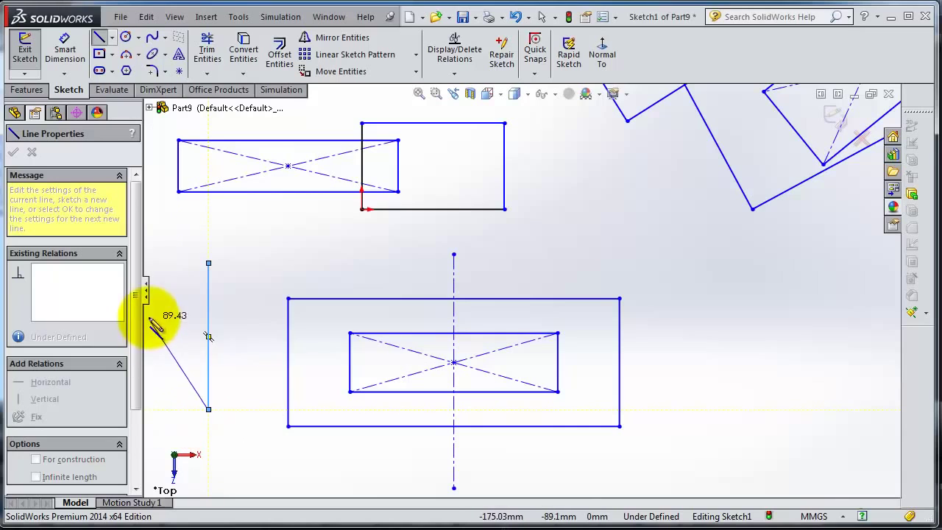
mouse_move(139, 324)
left_mouse_down()
mouse_move(146, 422)
mouse_move(137, 311)
left_mouse_up()
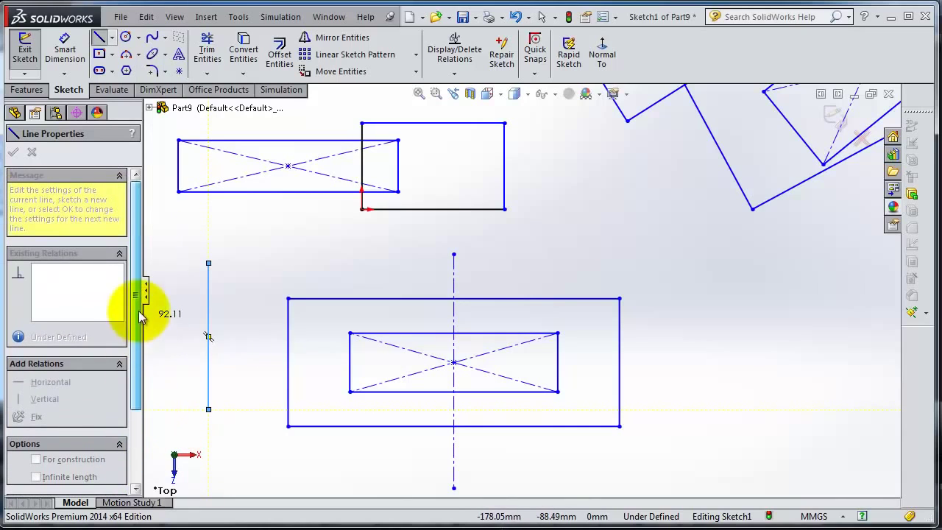
key("Escape")
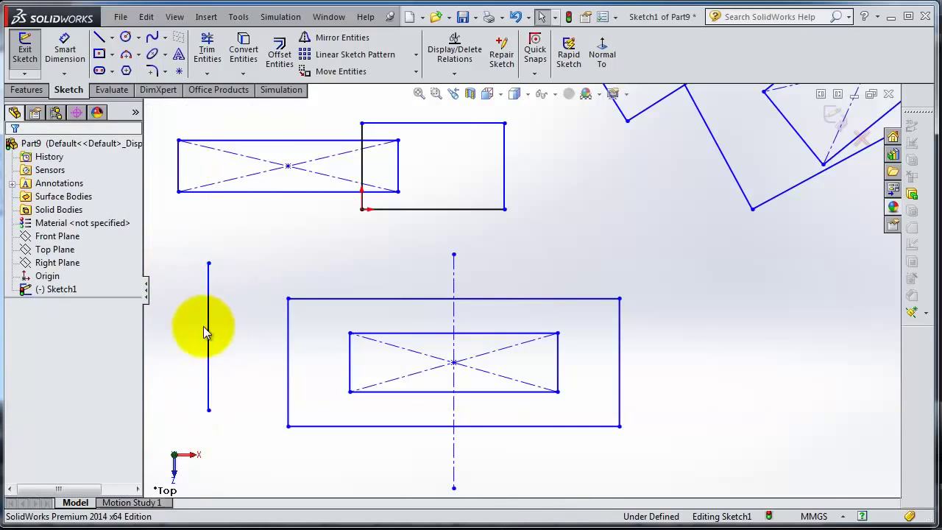
Convert the solid vertical line beside the lower rectangle to construction geometry and deselect it.
left_click(211, 287)
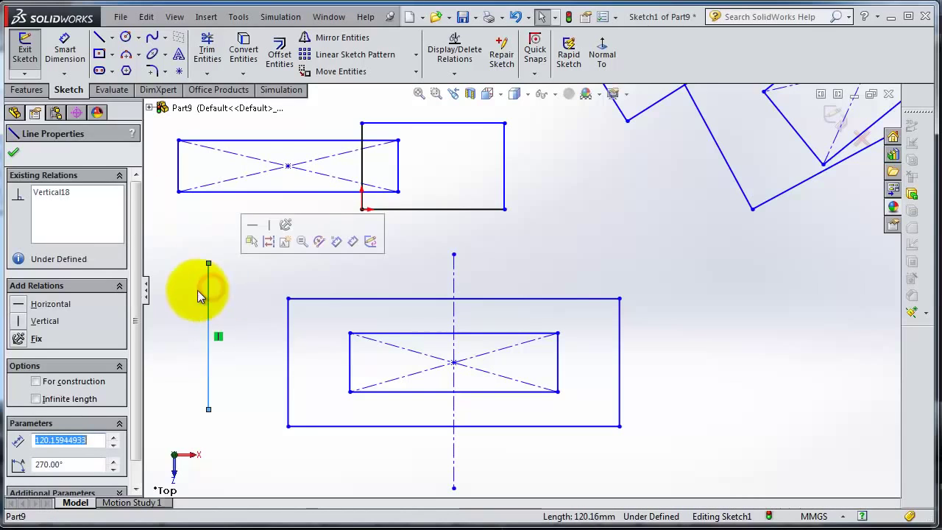
left_click_drag(138, 277, 145, 330)
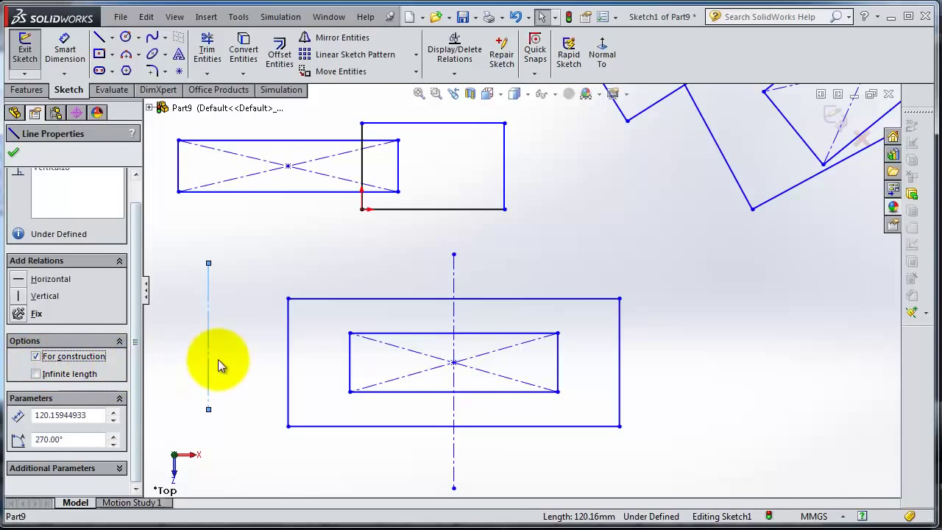
left_click(251, 349)
scroll(251, 348, "down", 2)
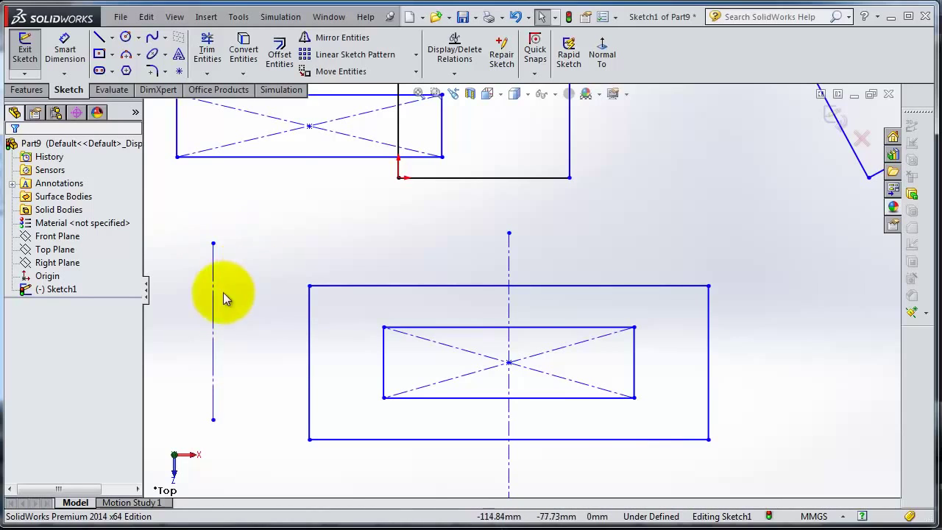
left_click(213, 360)
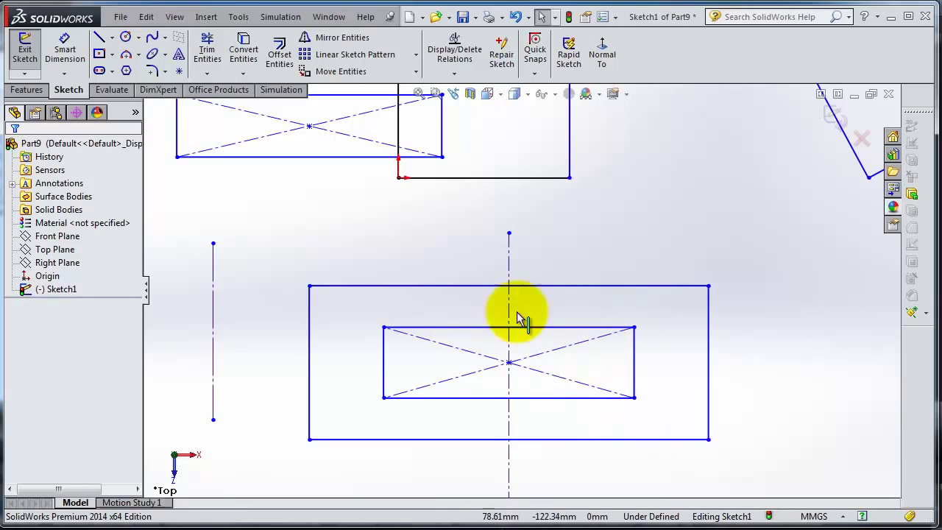
key("z")
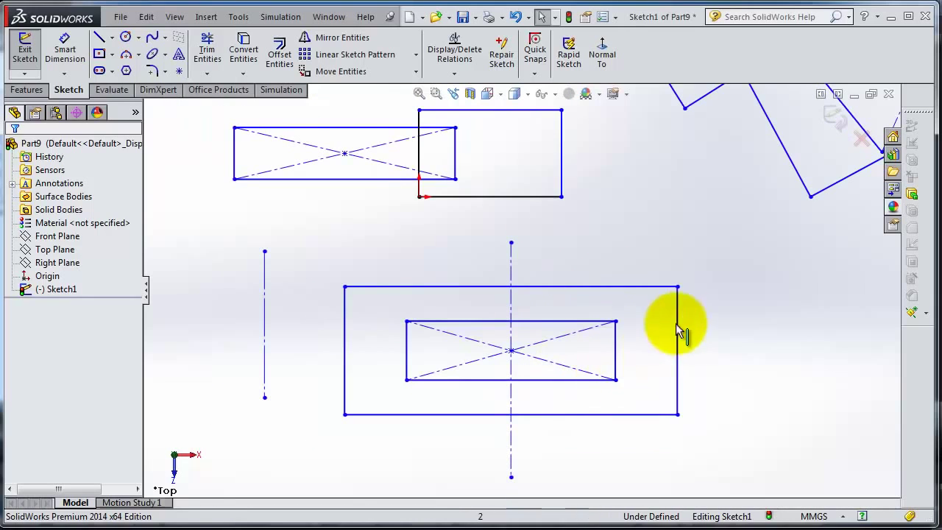
scroll(684, 304, "up", 4)
scroll(676, 199, "down", 2)
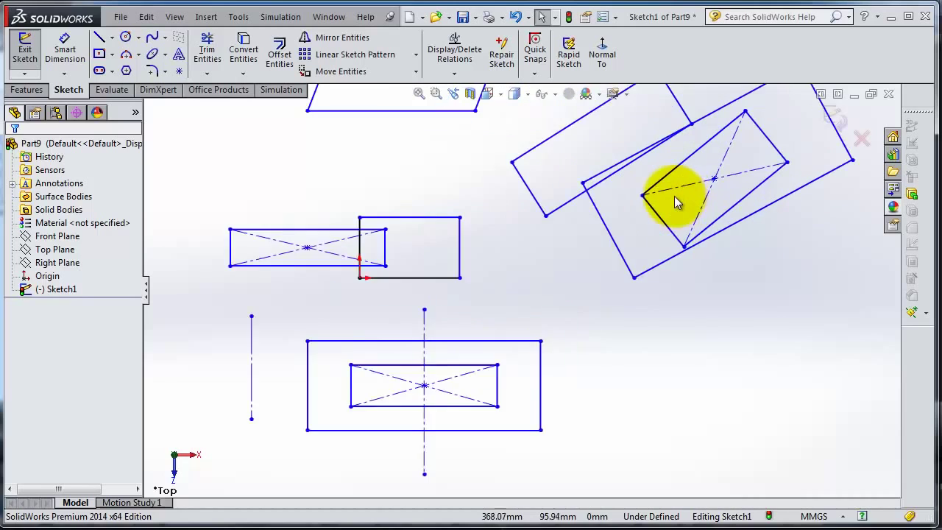
scroll(676, 200, "down", 3)
scroll(657, 390, "up", 5)
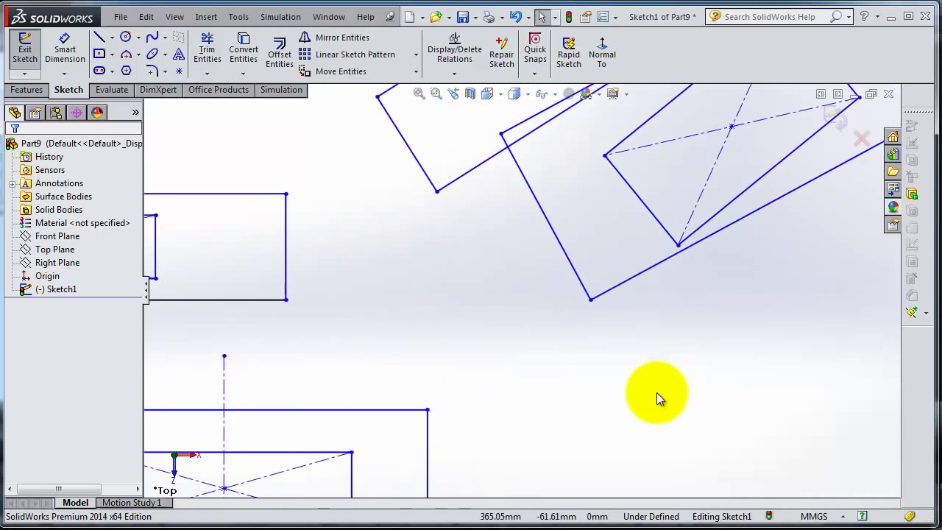